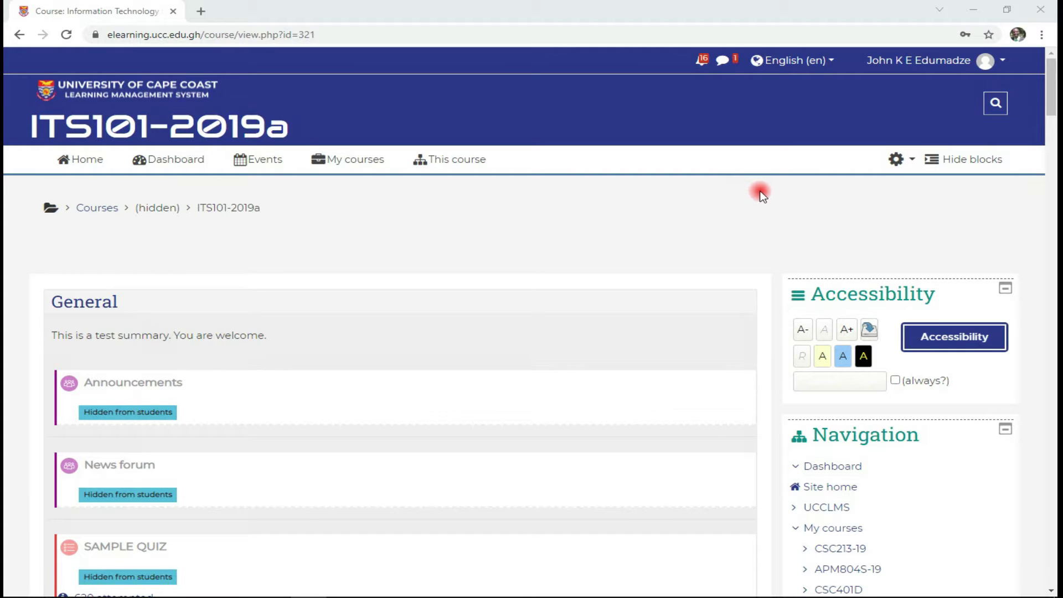
- Turn on course editing and start adding a File resource to the Elearning Tutorials Section
{"action": "left_click", "coordinate": [900, 161]}
{"action": "left_click", "coordinate": [886, 216]}
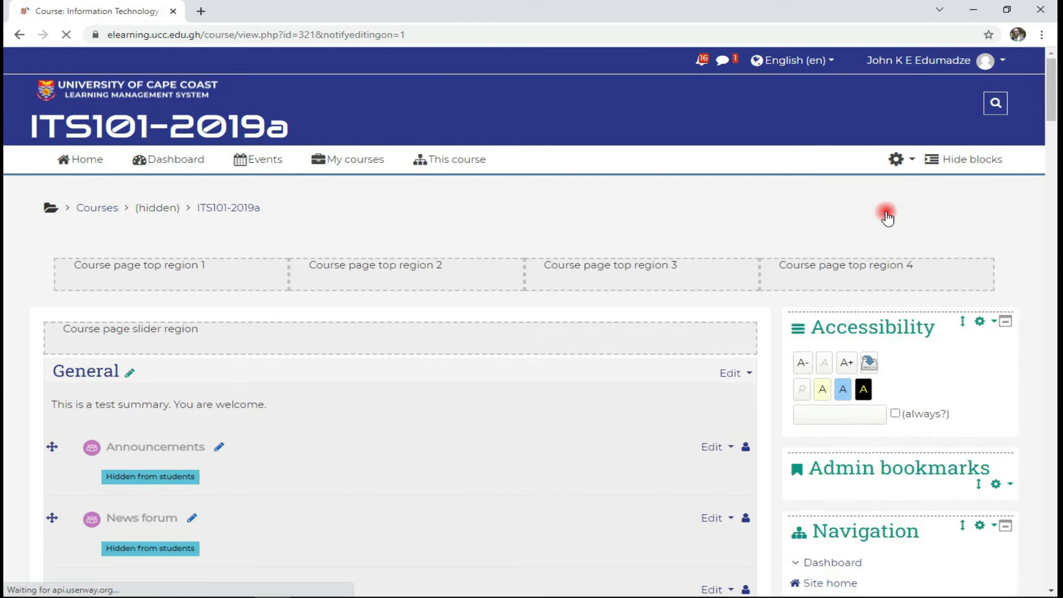
{"action": "scroll", "coordinate": [609, 321], "scroll_direction": "down", "scroll_amount": 5}
{"action": "scroll", "coordinate": [606, 326], "scroll_direction": "down", "scroll_amount": 20}
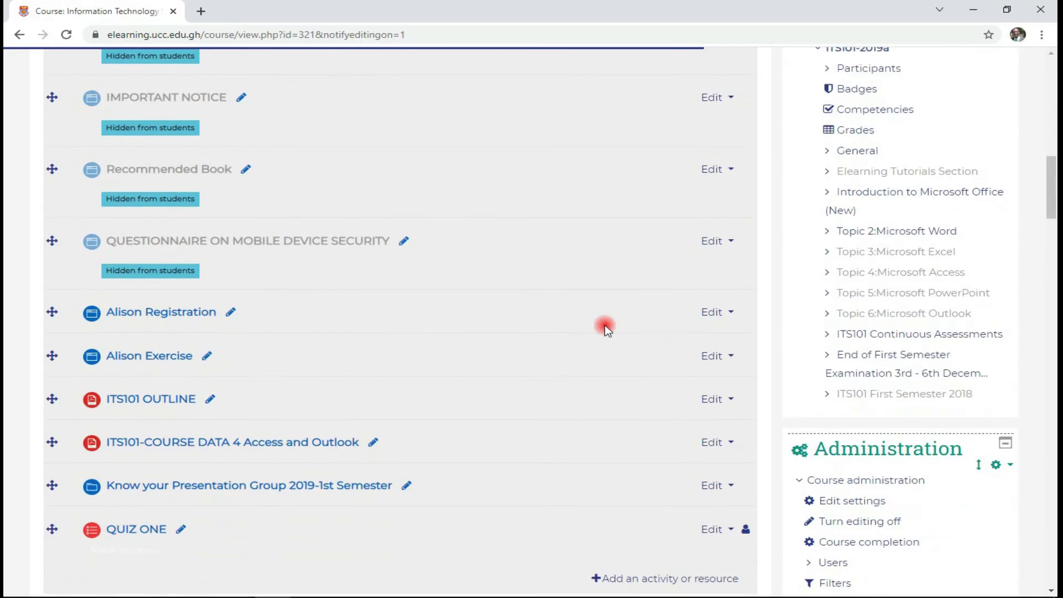
{"action": "scroll", "coordinate": [606, 326], "scroll_direction": "down", "scroll_amount": 8}
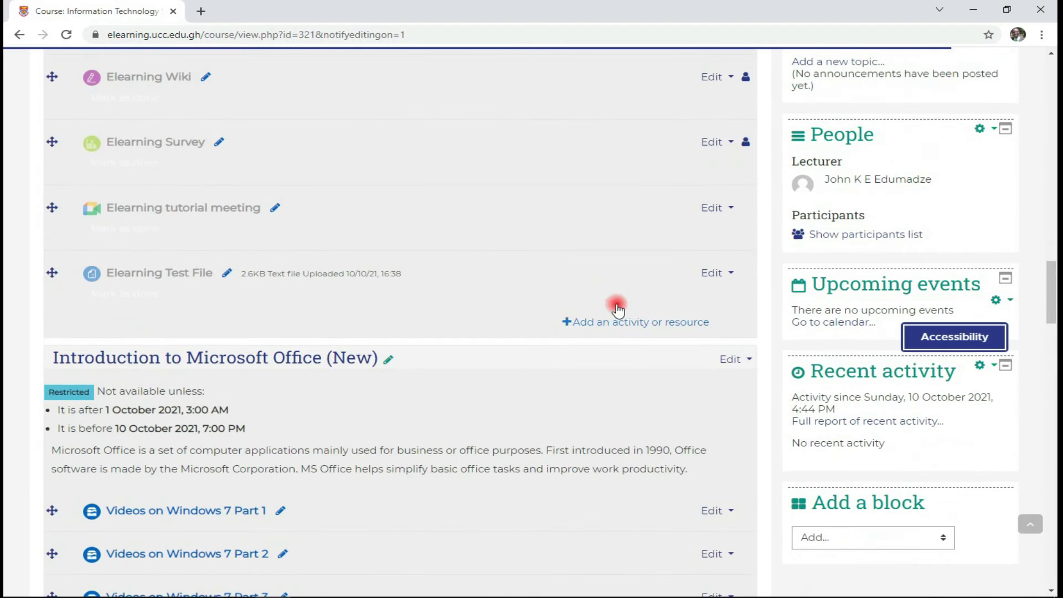
{"action": "left_click", "coordinate": [649, 331]}
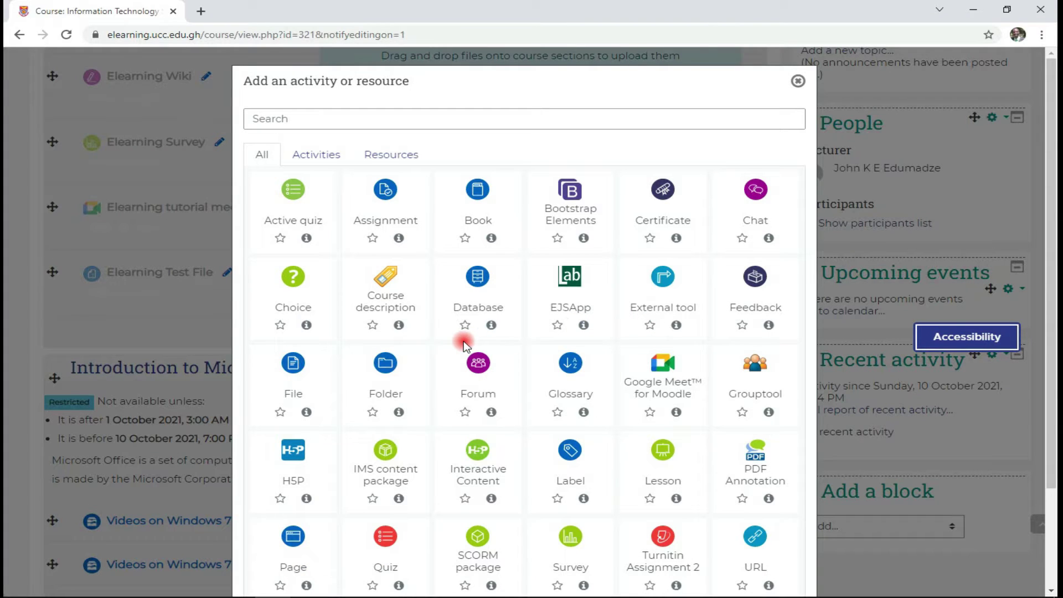
{"action": "left_click", "coordinate": [291, 374]}
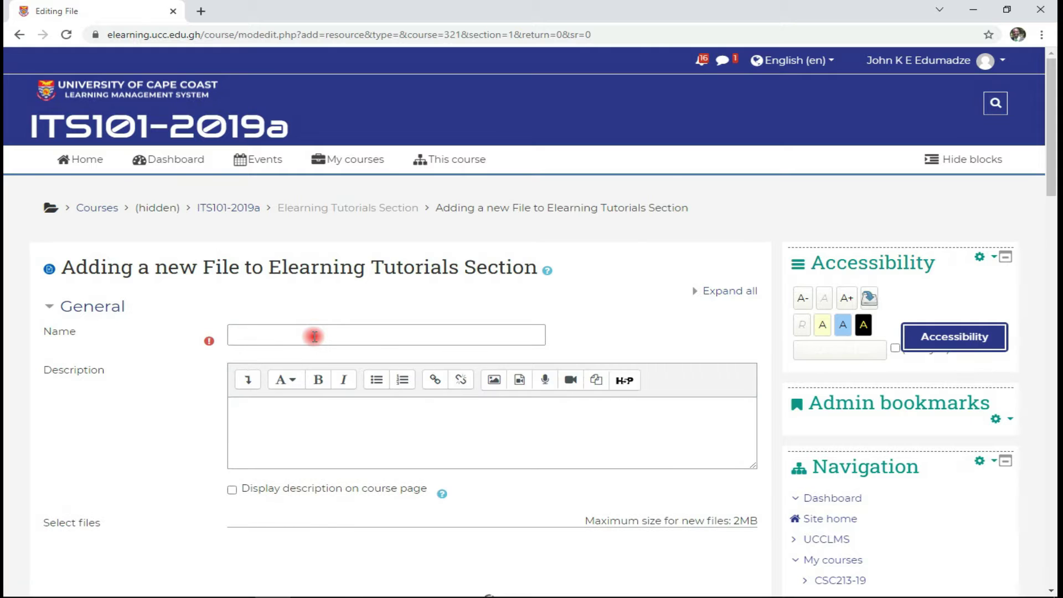
- Name the resource "Elearning Test File" and enter the description "This file contain sample exam questions to aid in your preparation.", not displayed on the course page
{"action": "left_click", "coordinate": [314, 336]}
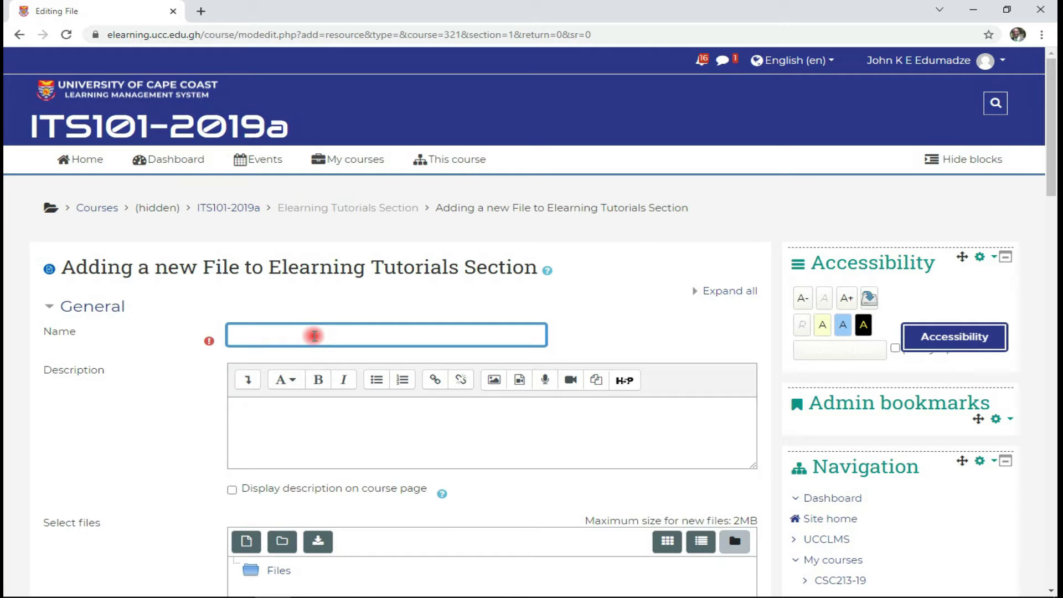
{"action": "type", "text": "Elearning Test File"}
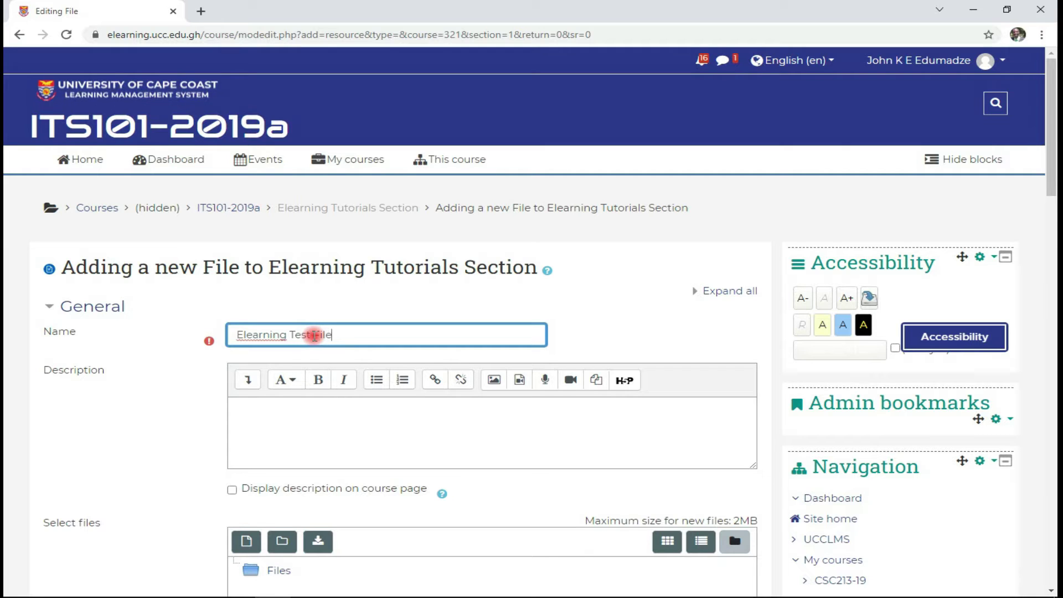
{"action": "left_click", "coordinate": [298, 425]}
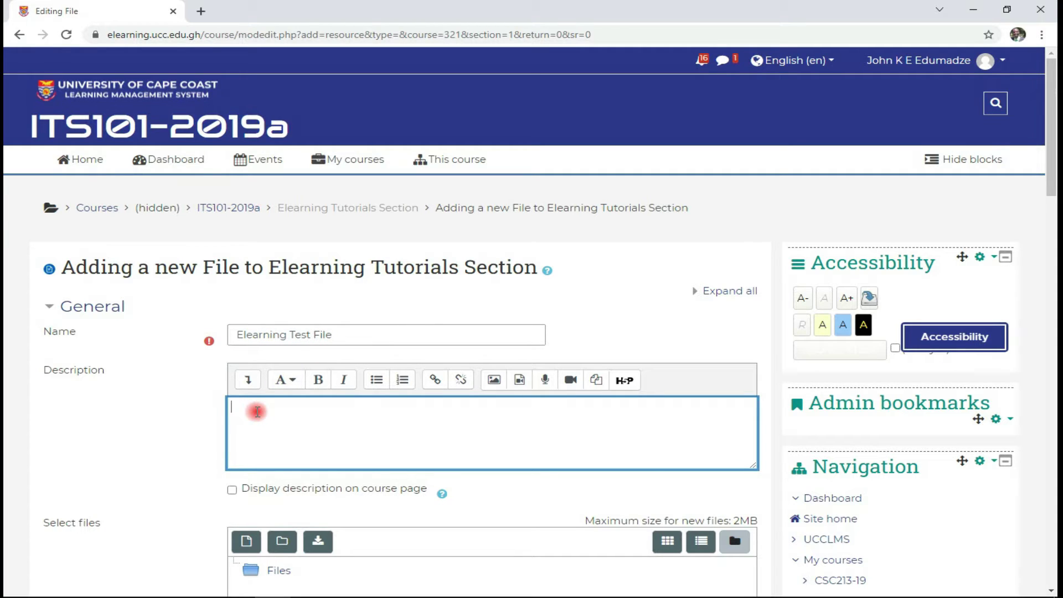
{"action": "type", "text": "This file contain sample exam questions to aid in your preparation."}
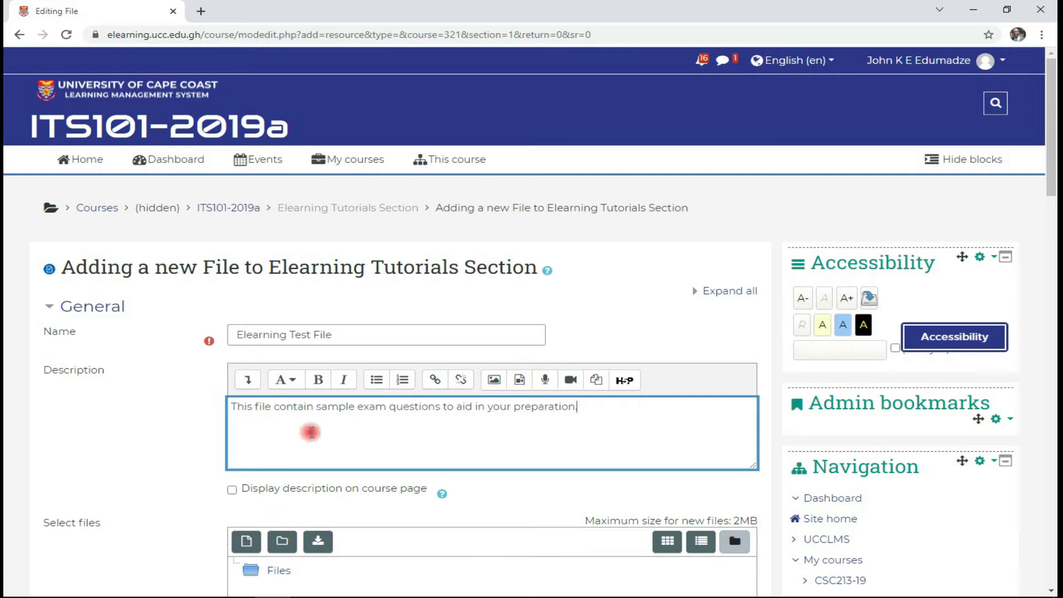
{"action": "left_click", "coordinate": [233, 490]}
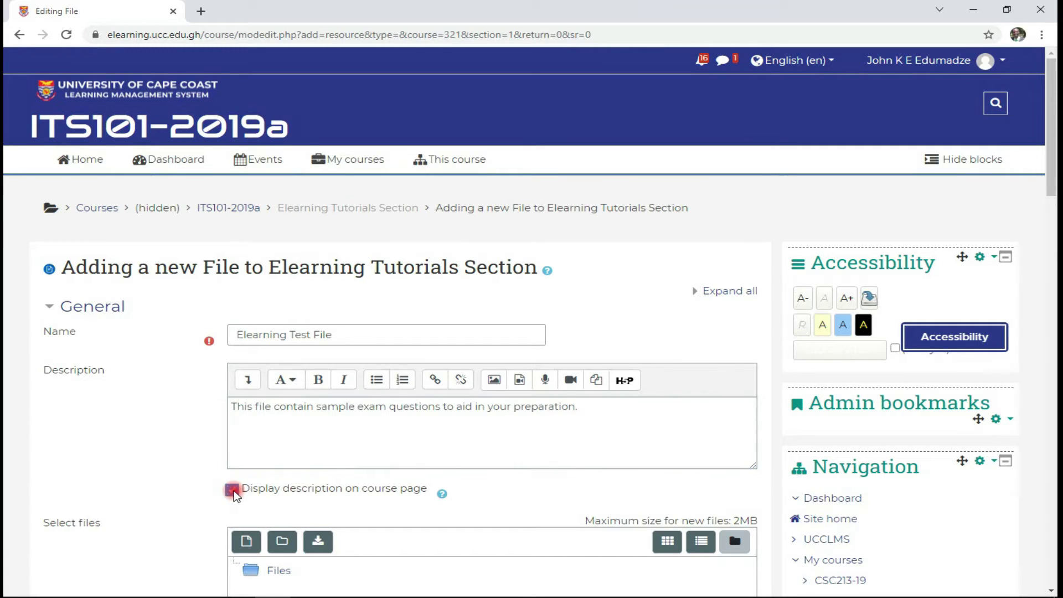
{"action": "left_click", "coordinate": [234, 492]}
{"action": "scroll", "coordinate": [234, 492], "scroll_direction": "down", "scroll_amount": 5}
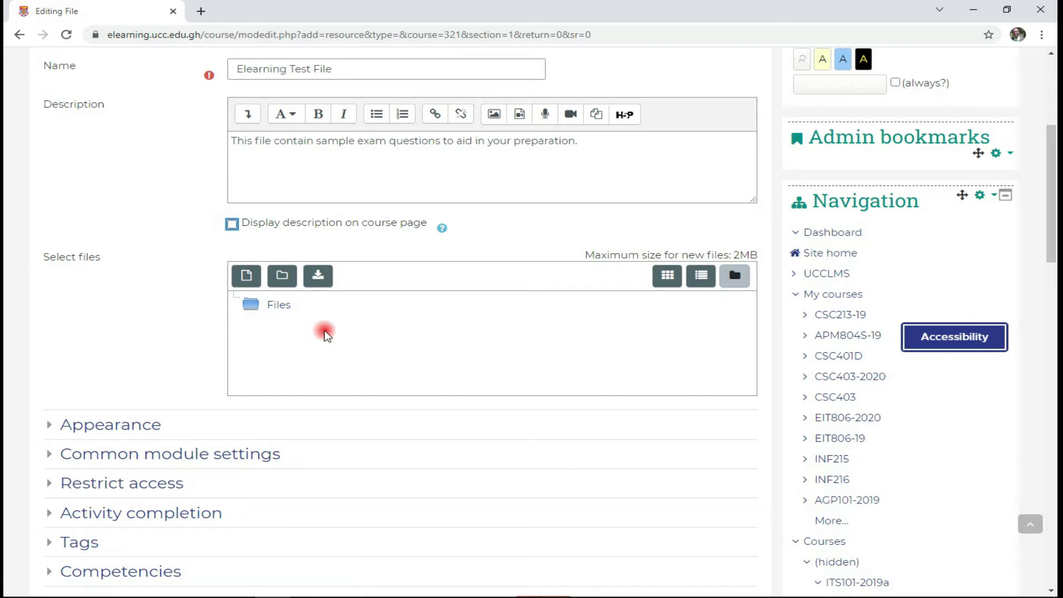
{"action": "left_click", "coordinate": [248, 282]}
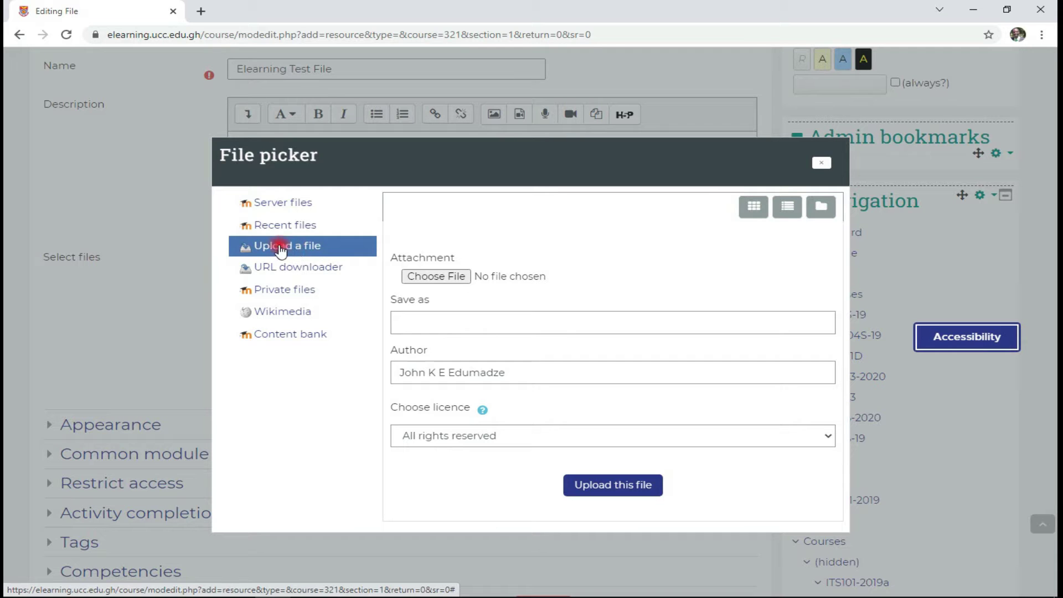
{"action": "left_click", "coordinate": [431, 277]}
{"action": "double_click", "coordinate": [281, 169]}
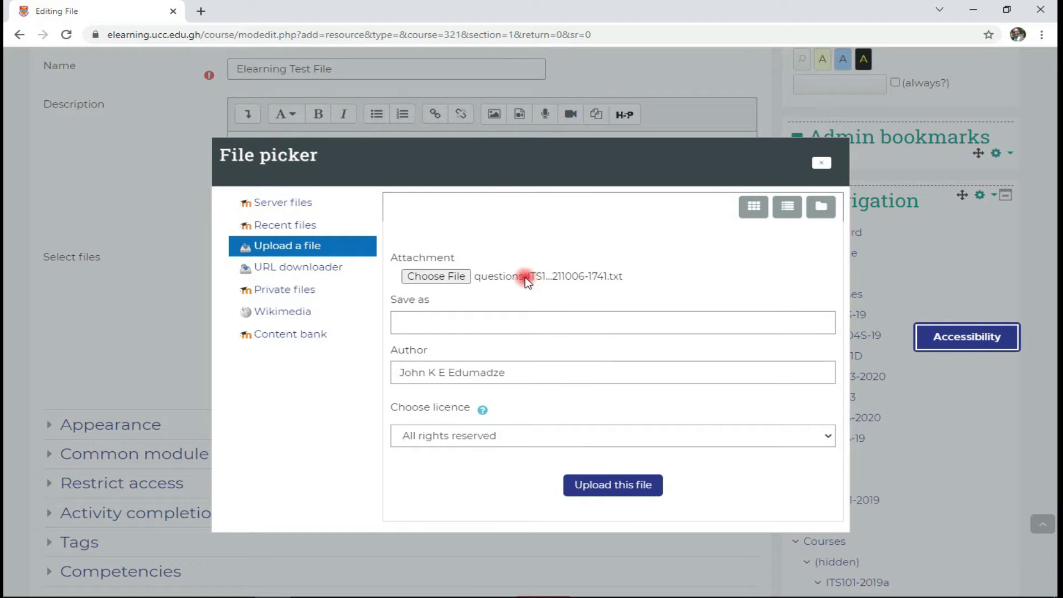
{"action": "left_click", "coordinate": [460, 278]}
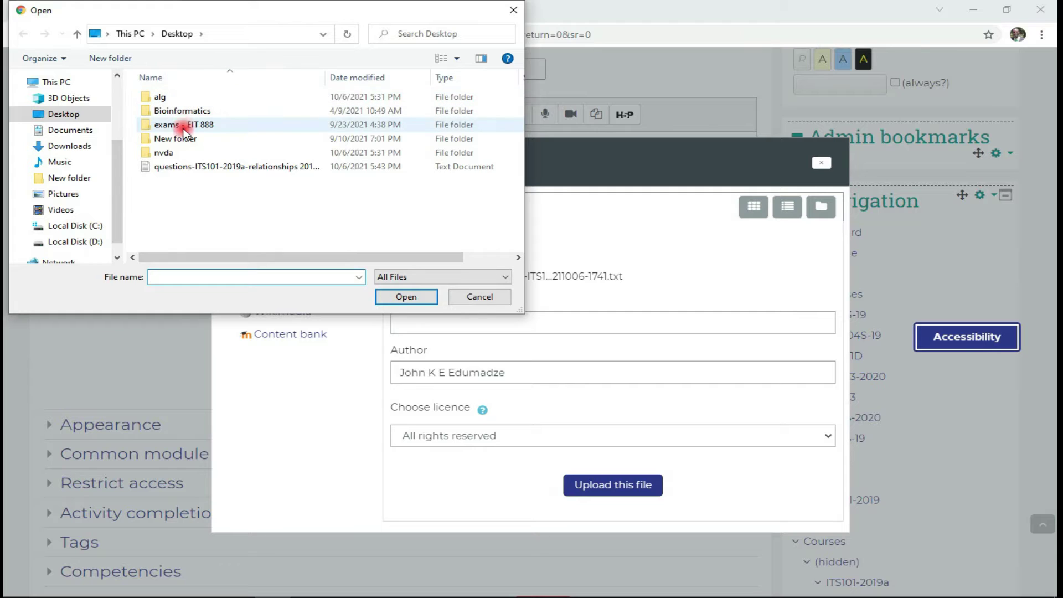
{"action": "double_click", "coordinate": [190, 168]}
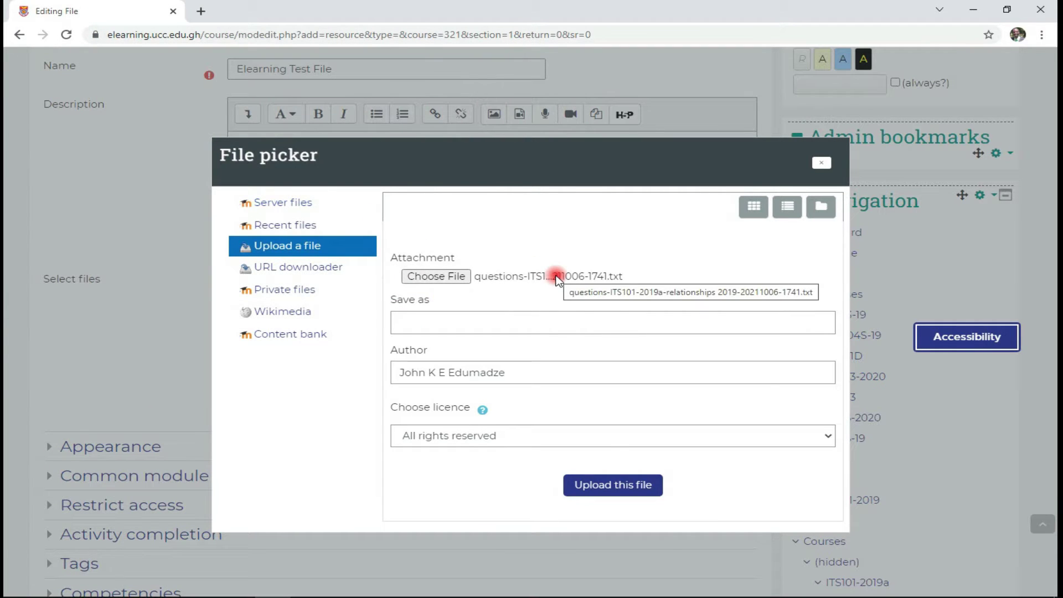
{"action": "left_click", "coordinate": [610, 485]}
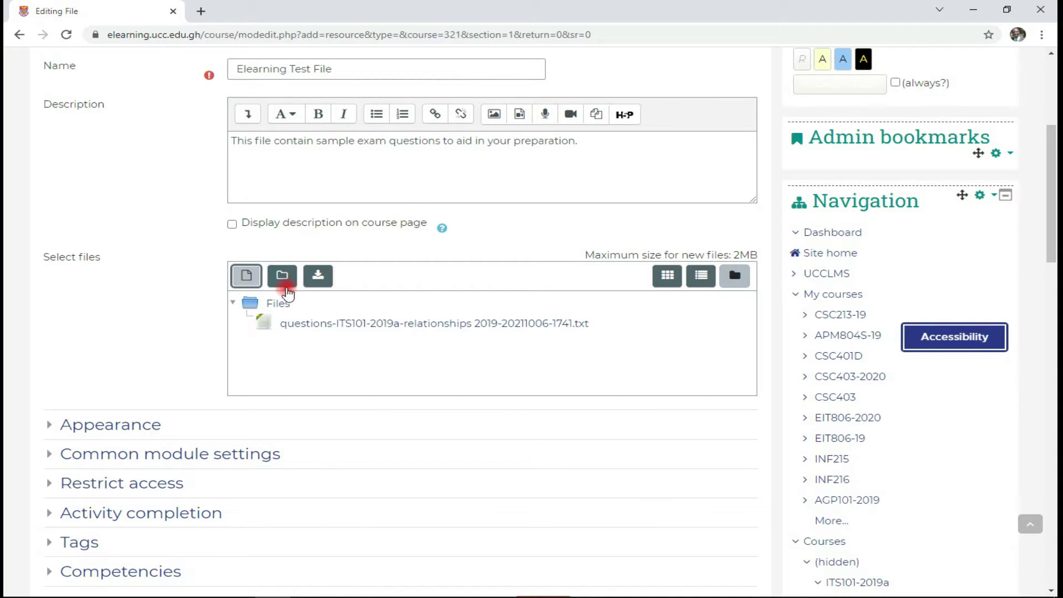
- Create a folder named "New folder" among the resource's files and review the uploaded text file's details without changing them
{"action": "left_click", "coordinate": [283, 277]}
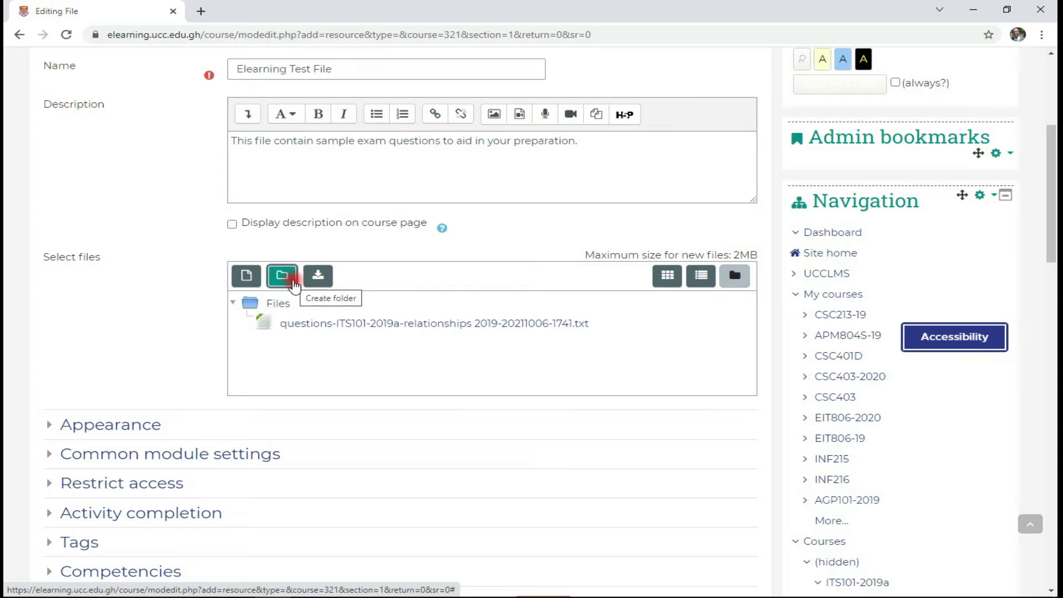
{"action": "left_click", "coordinate": [292, 282]}
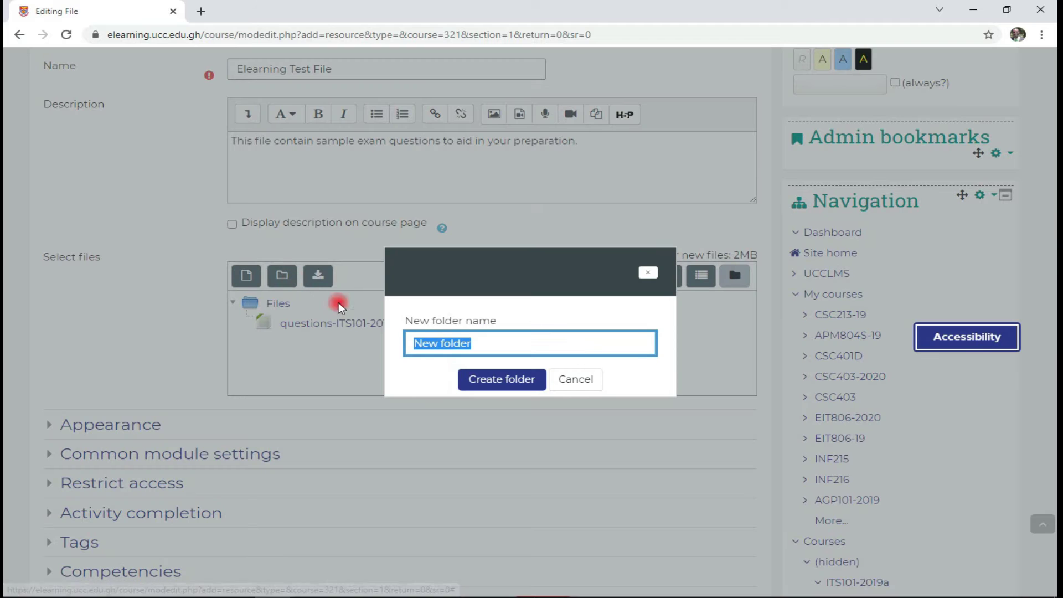
{"action": "left_click", "coordinate": [500, 380]}
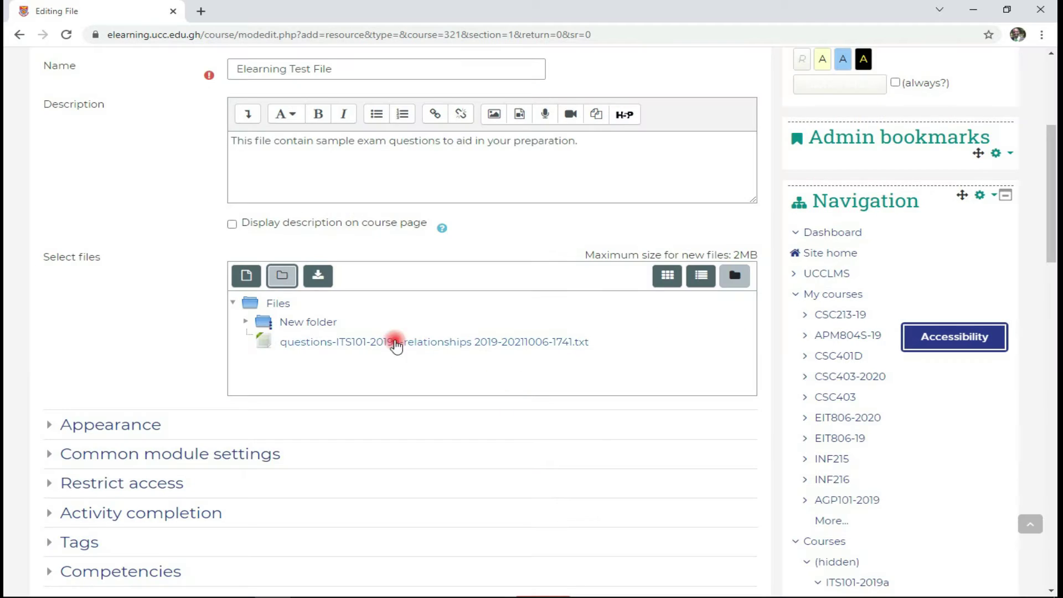
{"action": "left_click", "coordinate": [326, 342]}
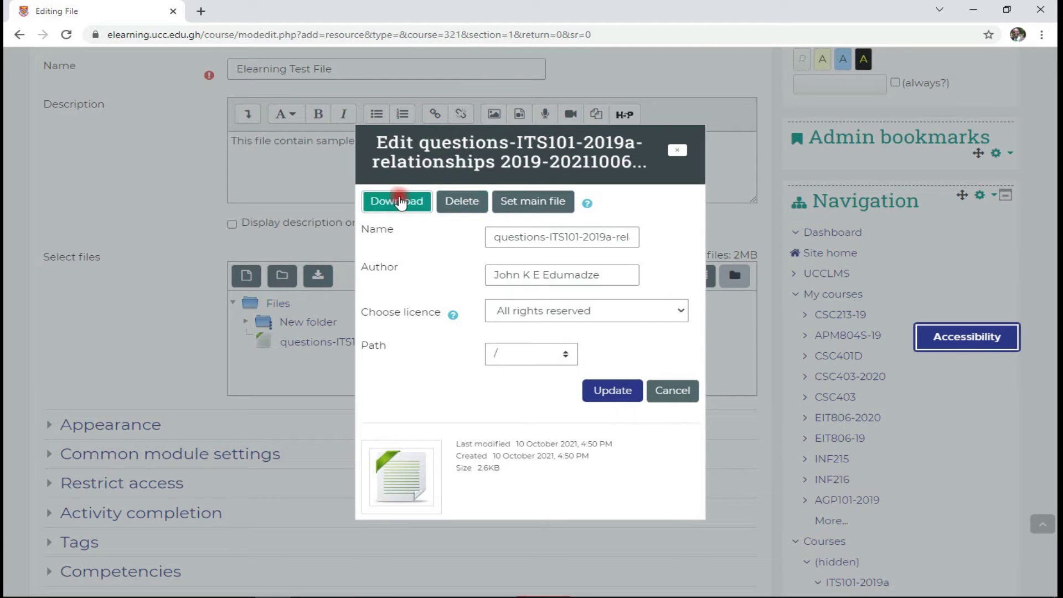
{"action": "left_click", "coordinate": [656, 392]}
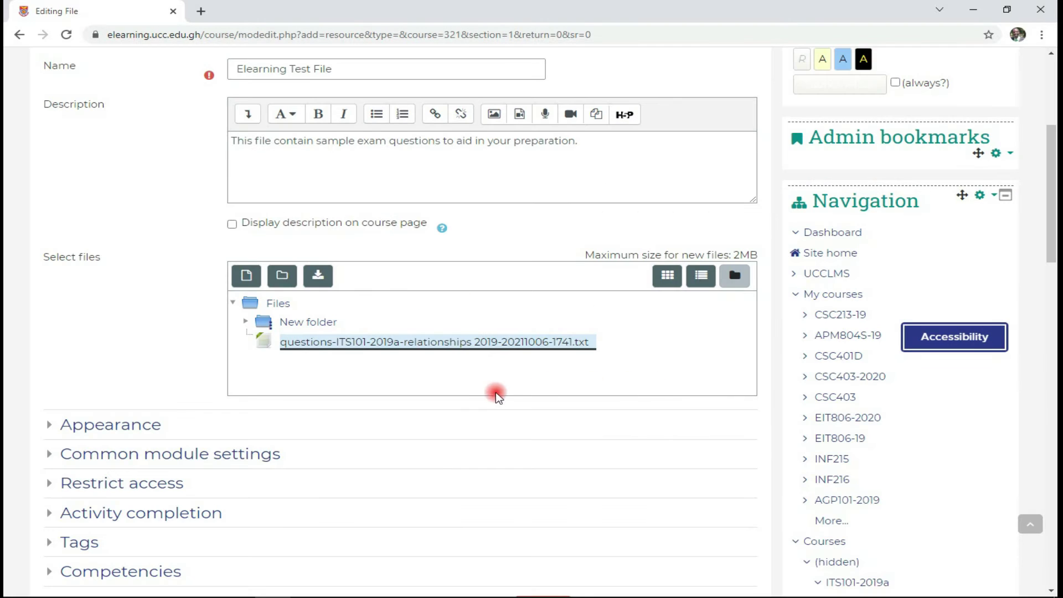
- In the appearance settings, keep the display as Force download and enable showing the file type and the upload/modified date
{"action": "left_click", "coordinate": [158, 424]}
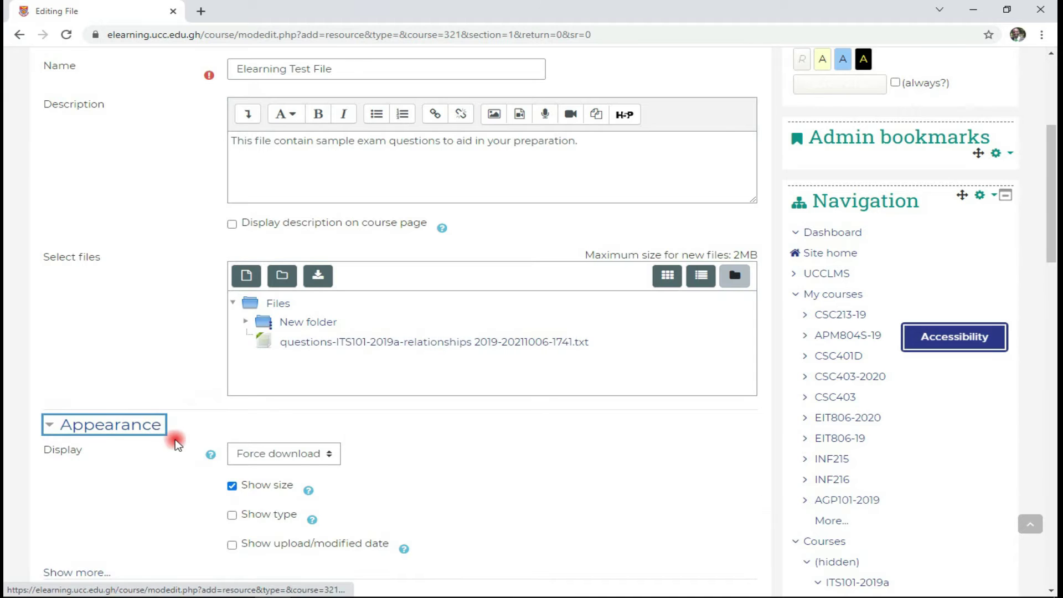
{"action": "scroll", "coordinate": [172, 443], "scroll_direction": "down", "scroll_amount": 1}
{"action": "scroll", "coordinate": [175, 443], "scroll_direction": "down", "scroll_amount": 2}
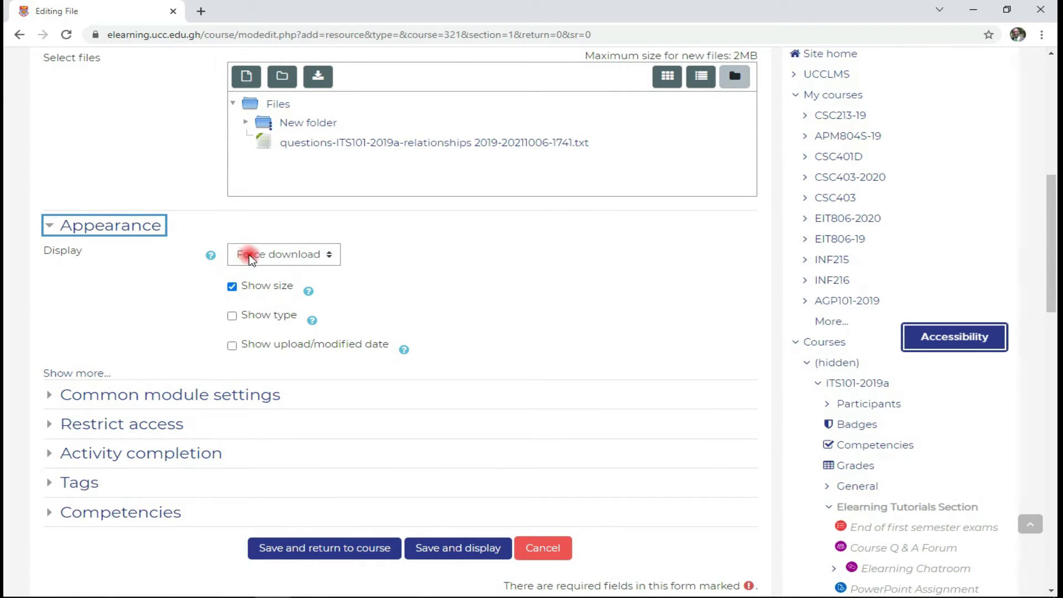
{"action": "left_click", "coordinate": [320, 259]}
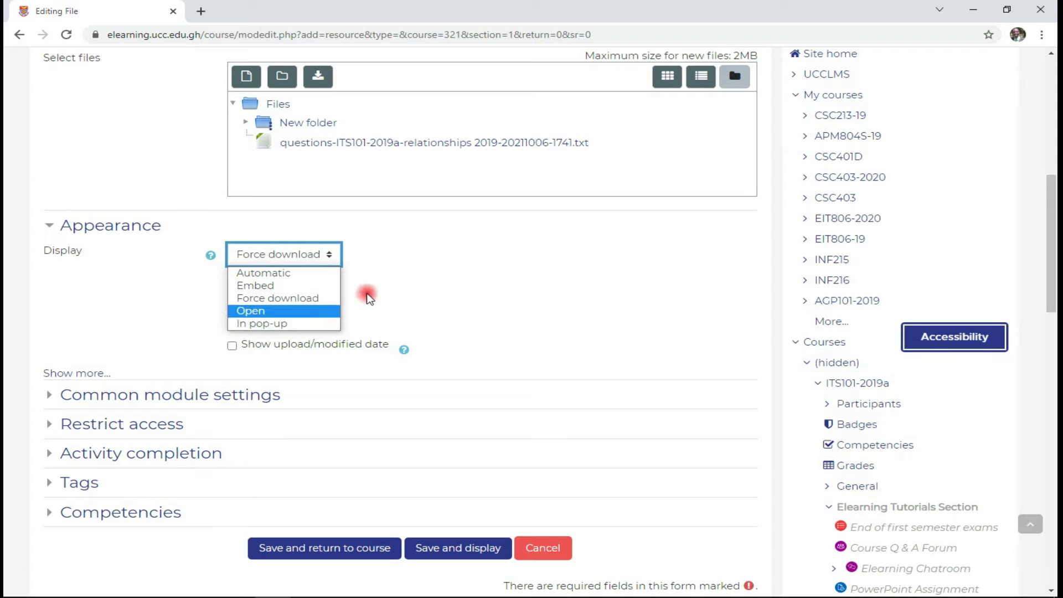
{"action": "left_click", "coordinate": [392, 278]}
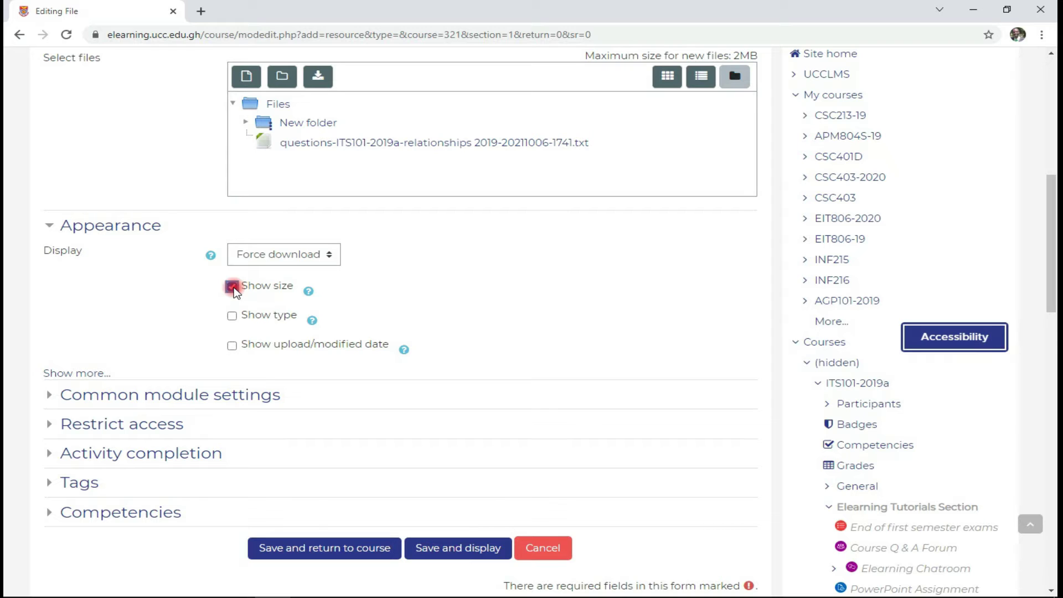
{"action": "left_click", "coordinate": [233, 316]}
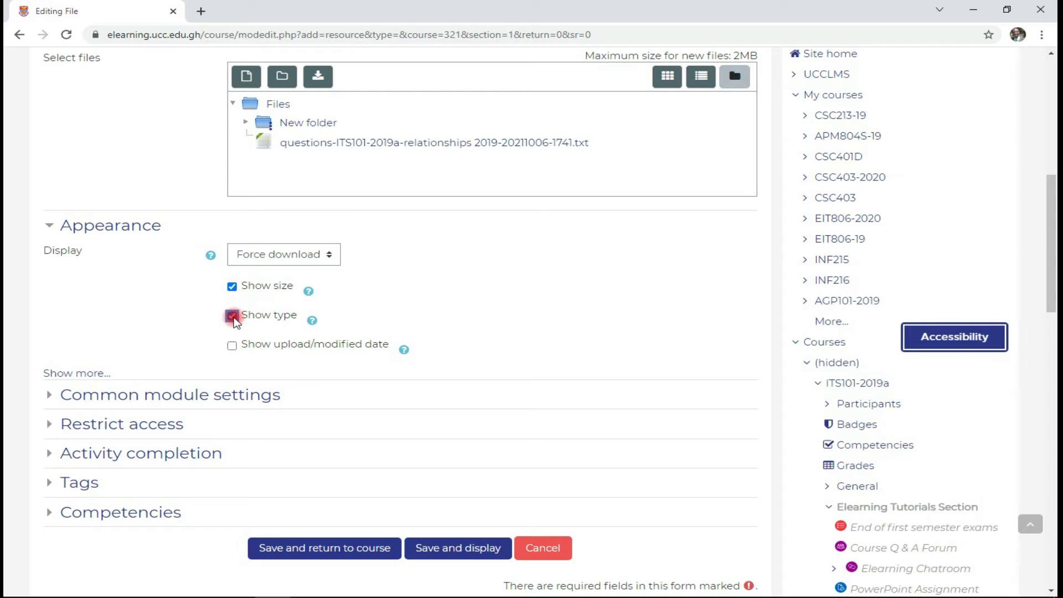
{"action": "left_click", "coordinate": [233, 346]}
- Review the additional appearance setting for filters on file content, keeping None, and save the resource, returning to the course
{"action": "left_click", "coordinate": [102, 374]}
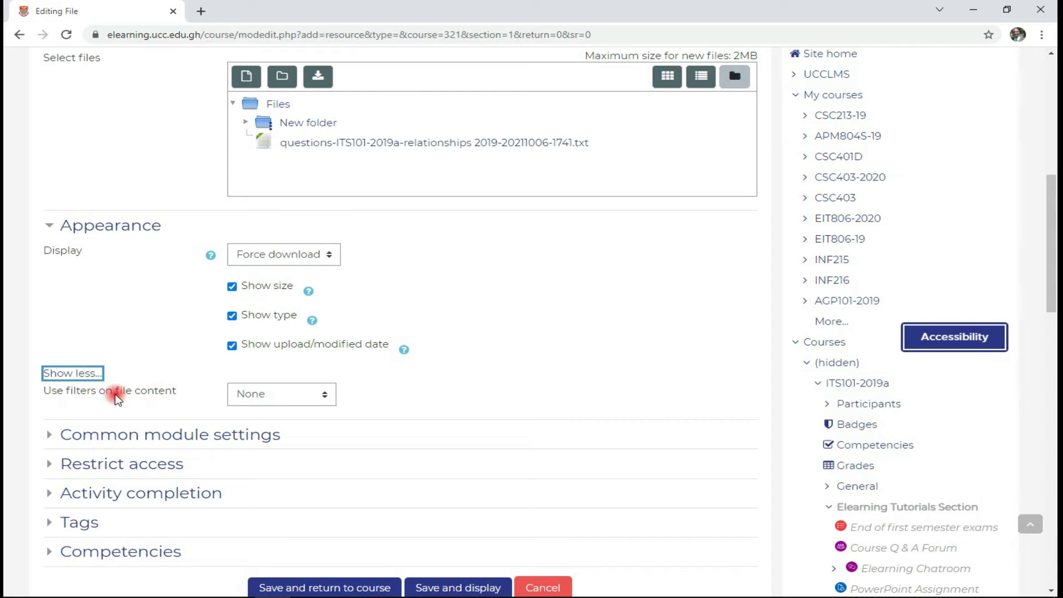
{"action": "left_click", "coordinate": [231, 398]}
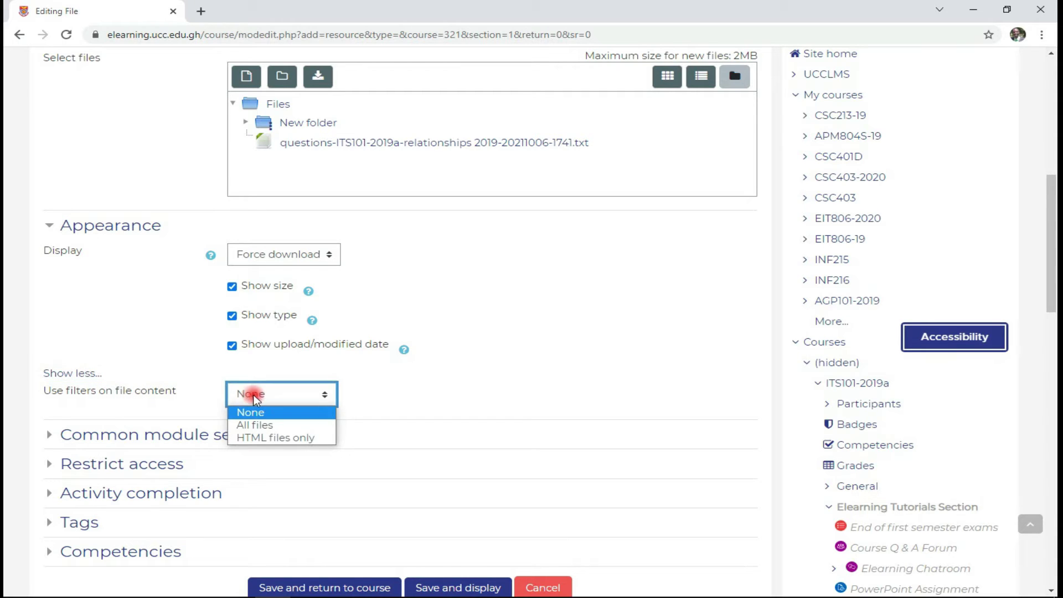
{"action": "left_click", "coordinate": [186, 405]}
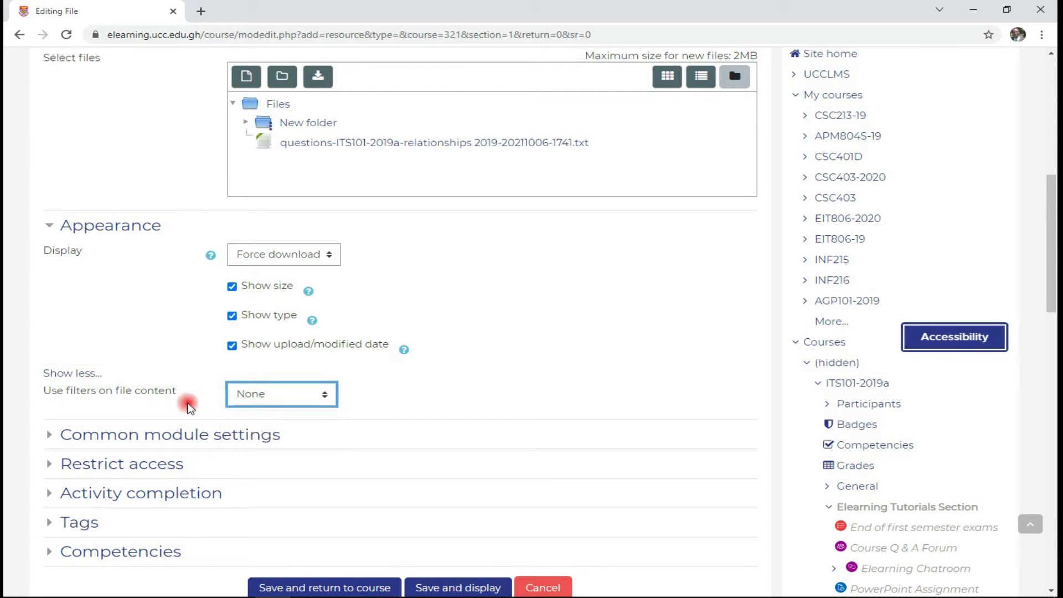
{"action": "scroll", "coordinate": [183, 421], "scroll_direction": "down", "scroll_amount": 3}
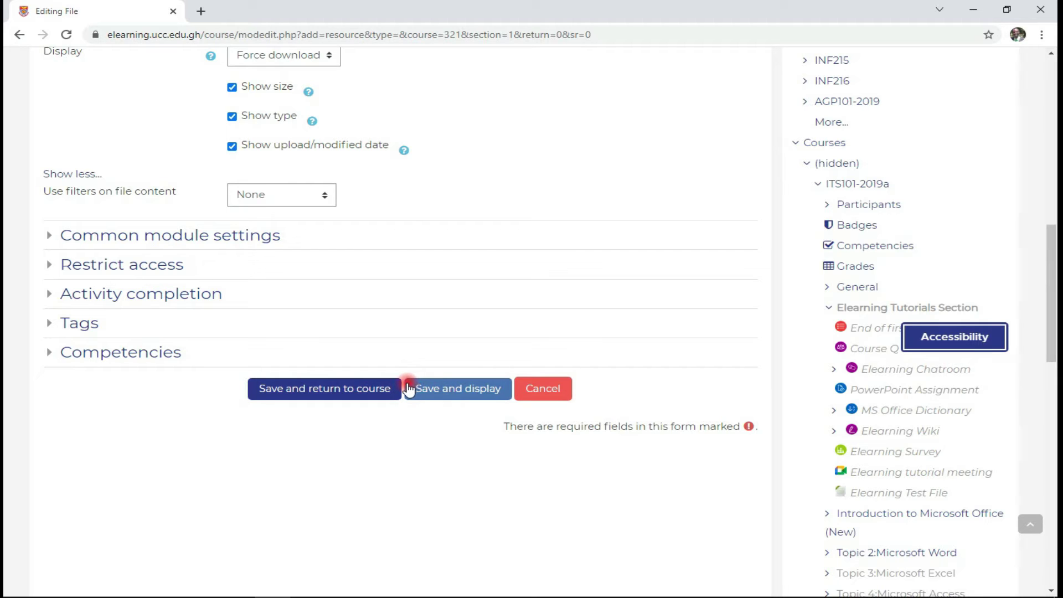
{"action": "left_click", "coordinate": [361, 389]}
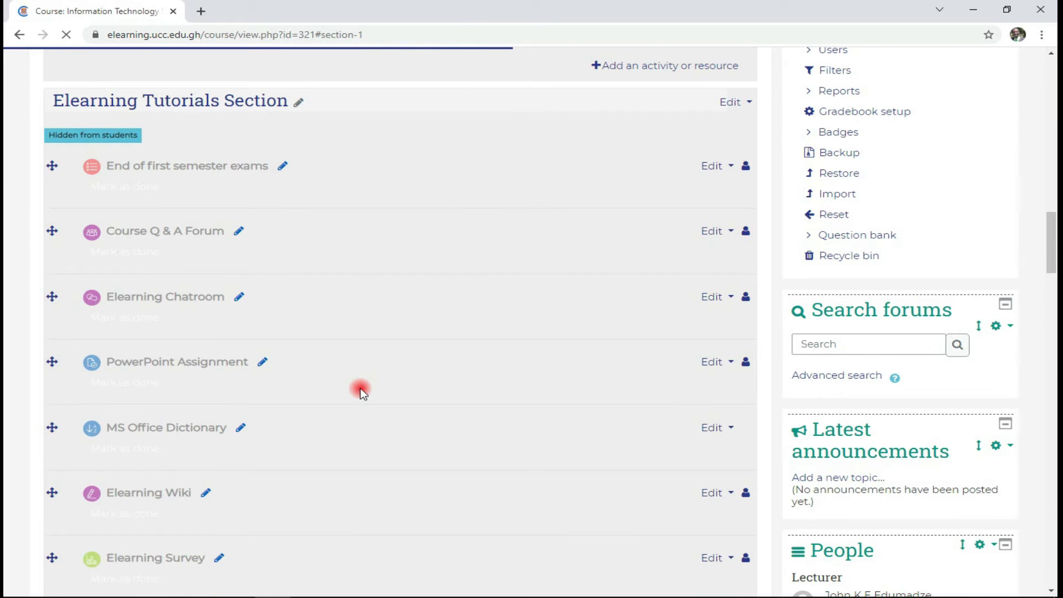
- Delete the older Elearning Test File, uploaded 10/10/21 at 16:38, from the Elearning Tutorials Section
{"action": "scroll", "coordinate": [361, 391], "scroll_direction": "down", "scroll_amount": 6}
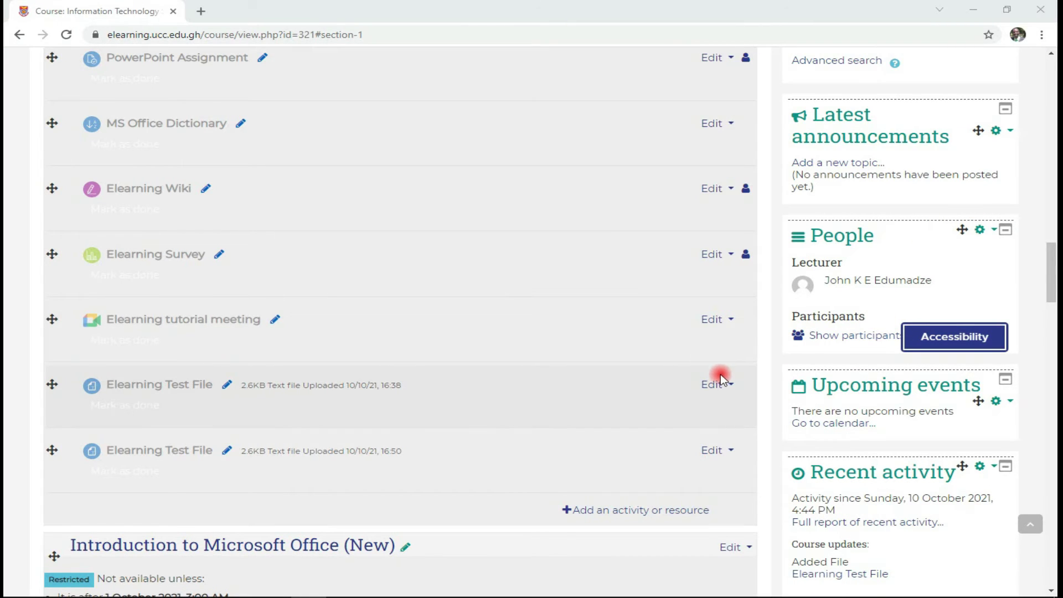
{"action": "left_click", "coordinate": [724, 391]}
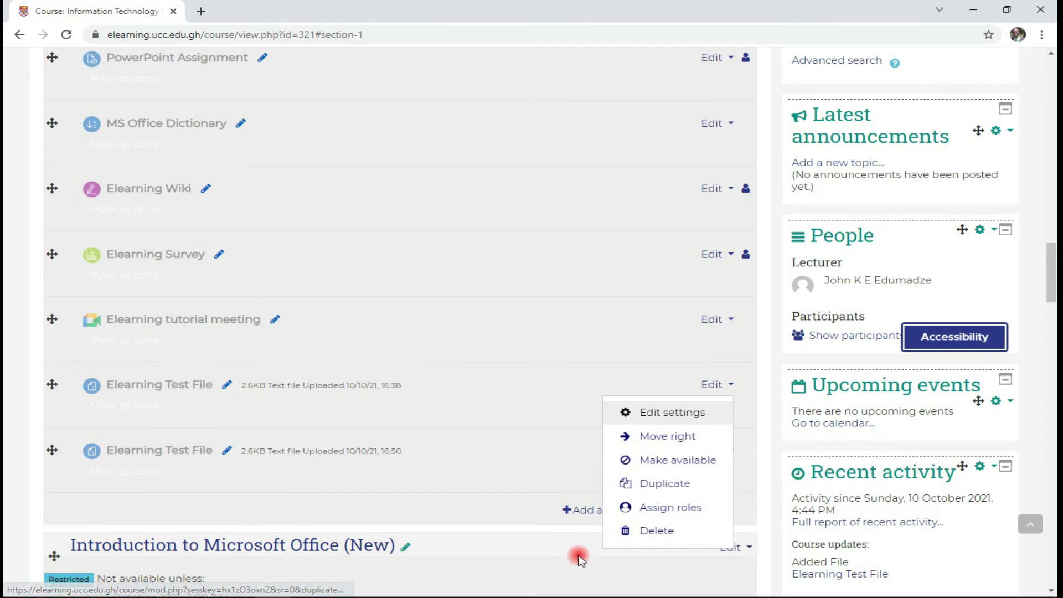
{"action": "left_click", "coordinate": [648, 530]}
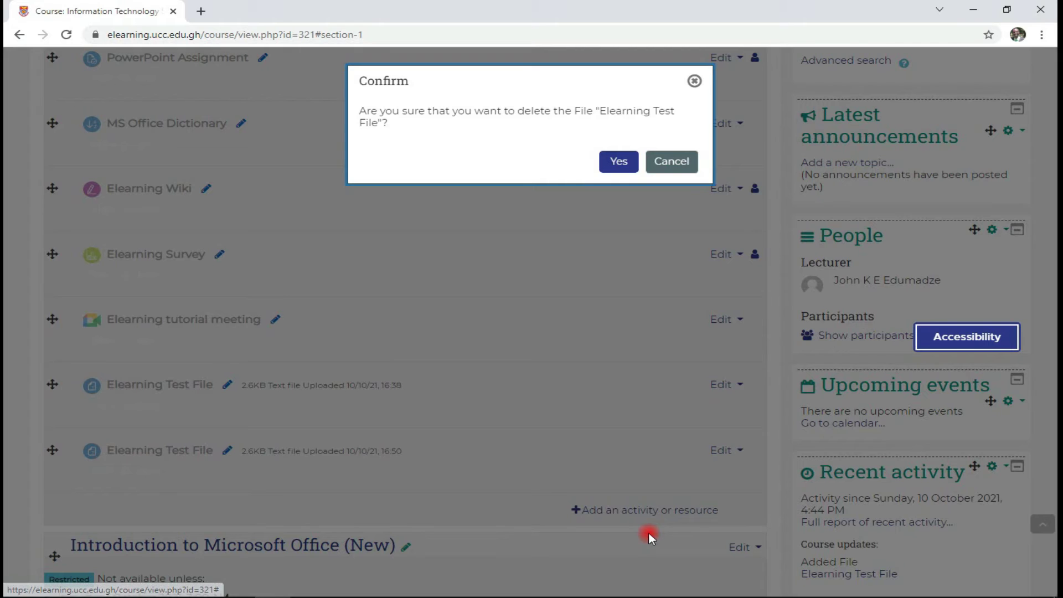
{"action": "left_click", "coordinate": [617, 161]}
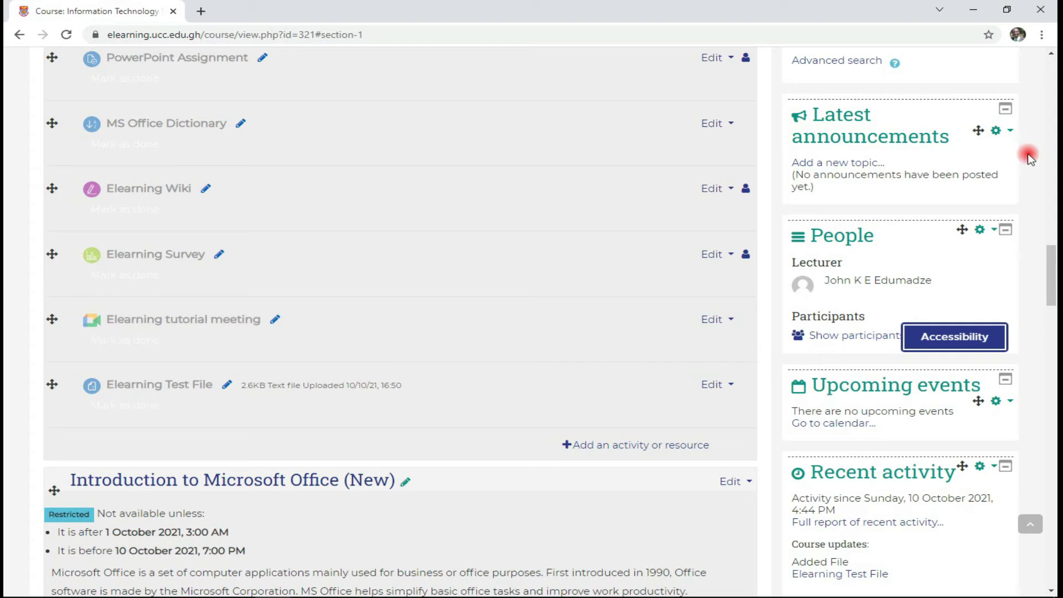
- Download the Elearning Test File from the Elearning Tutorials Section of the course page
{"action": "scroll", "coordinate": [501, 154], "scroll_direction": "up", "scroll_amount": 8}
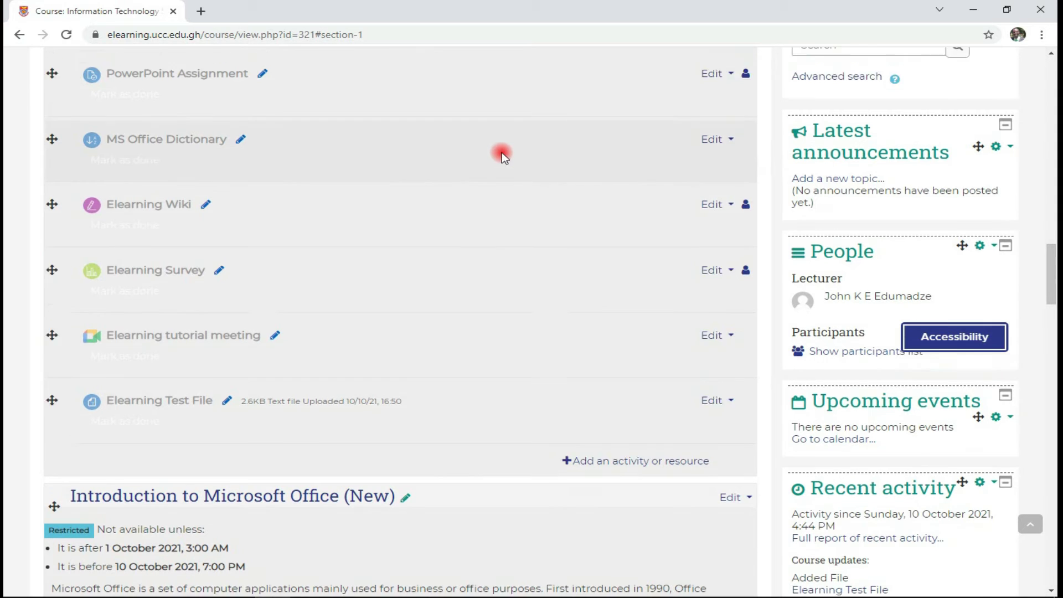
{"action": "scroll", "coordinate": [587, 190], "scroll_direction": "up", "scroll_amount": 20}
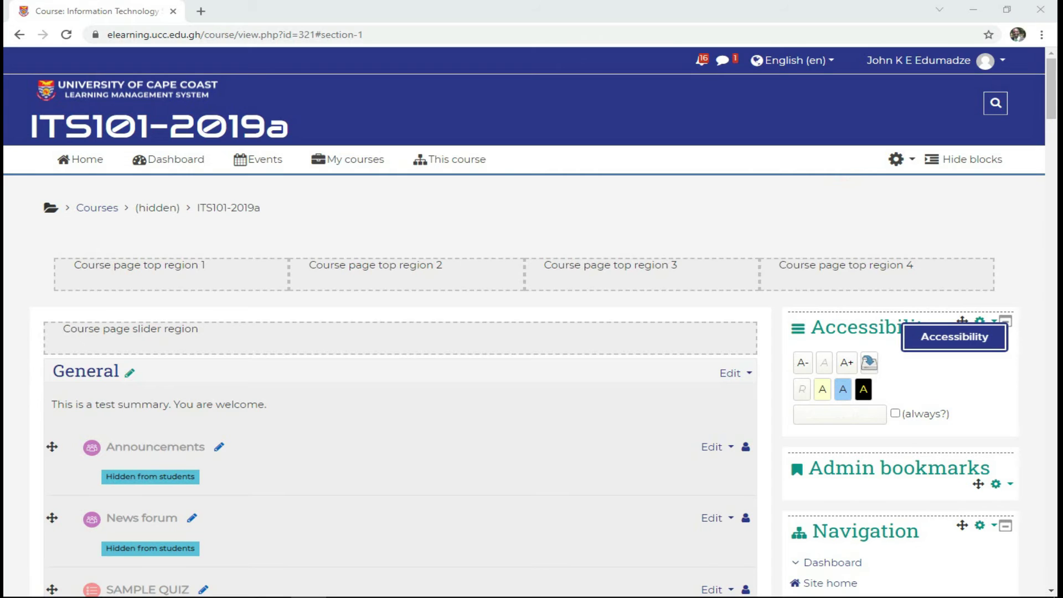
{"action": "left_click", "coordinate": [1020, 208]}
{"action": "scroll", "coordinate": [543, 261], "scroll_direction": "down", "scroll_amount": 20}
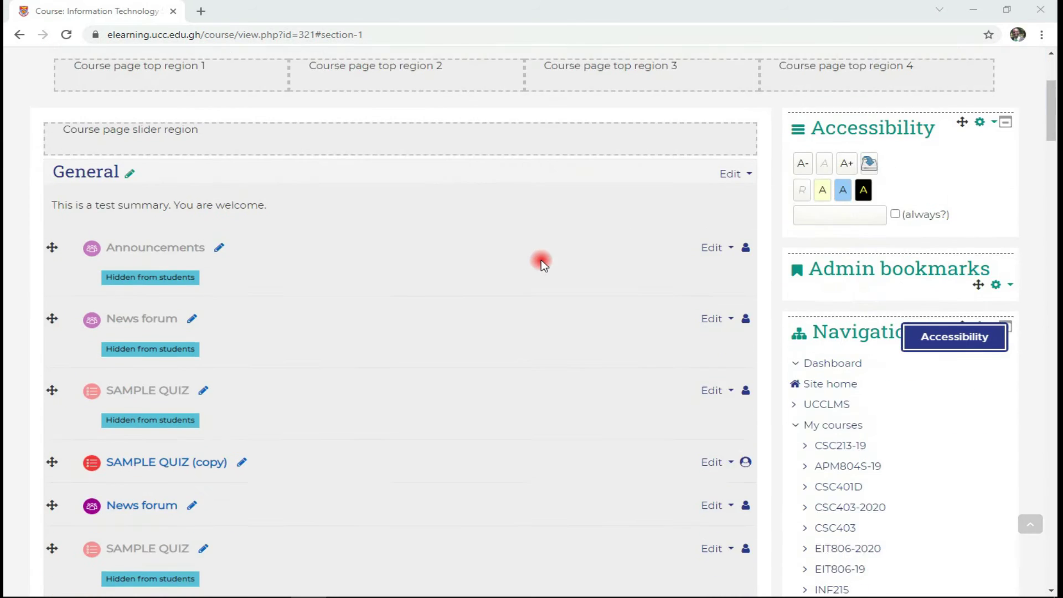
{"action": "scroll", "coordinate": [541, 262], "scroll_direction": "down", "scroll_amount": 10}
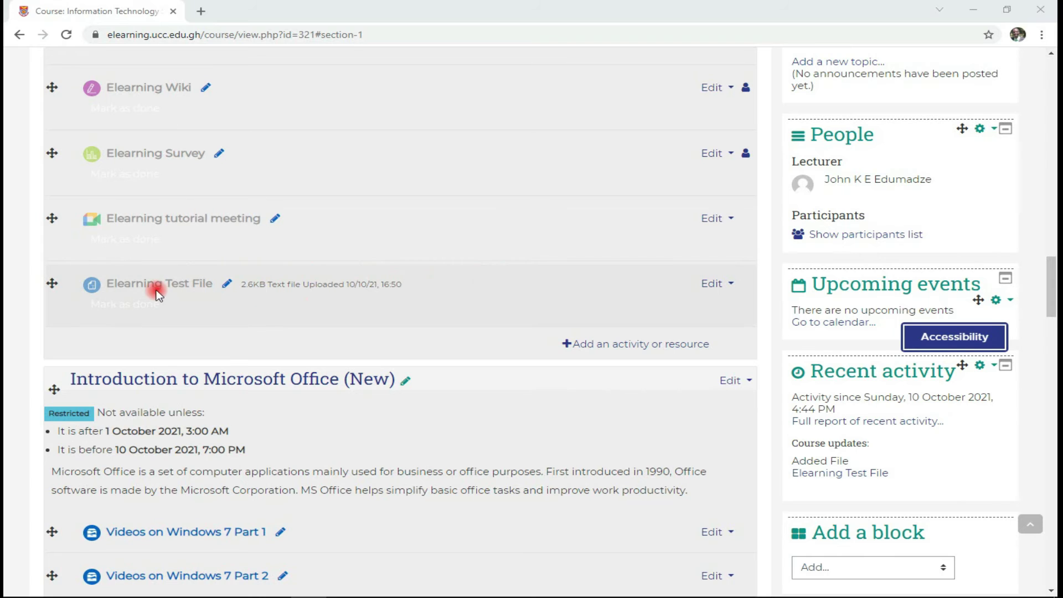
{"action": "left_click", "coordinate": [200, 285]}
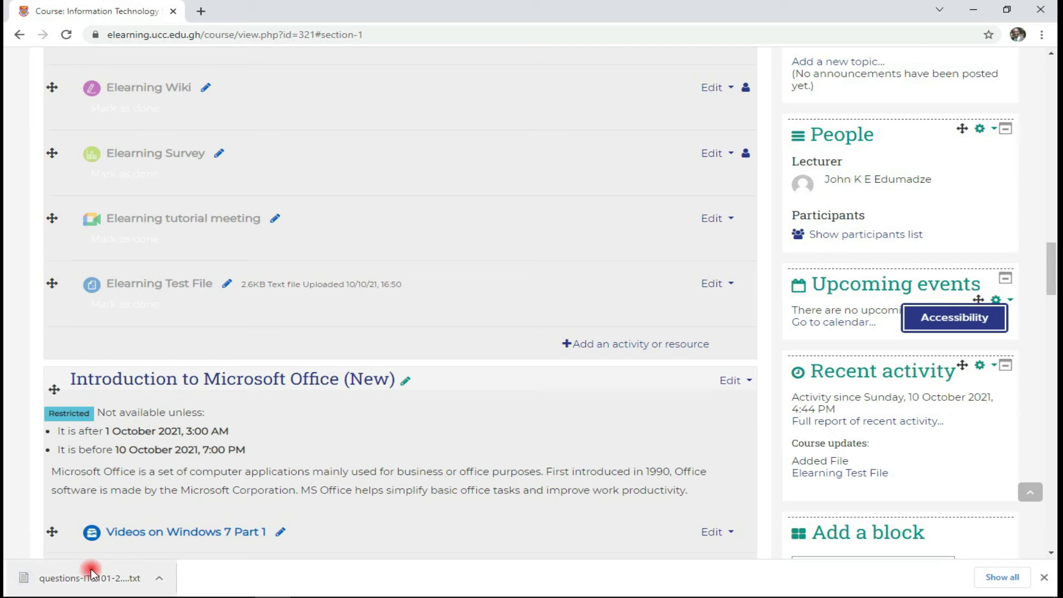
- Open the form for a new Book in the Elearning Tutorials Section and review its name and description fields
{"action": "left_click", "coordinate": [636, 344]}
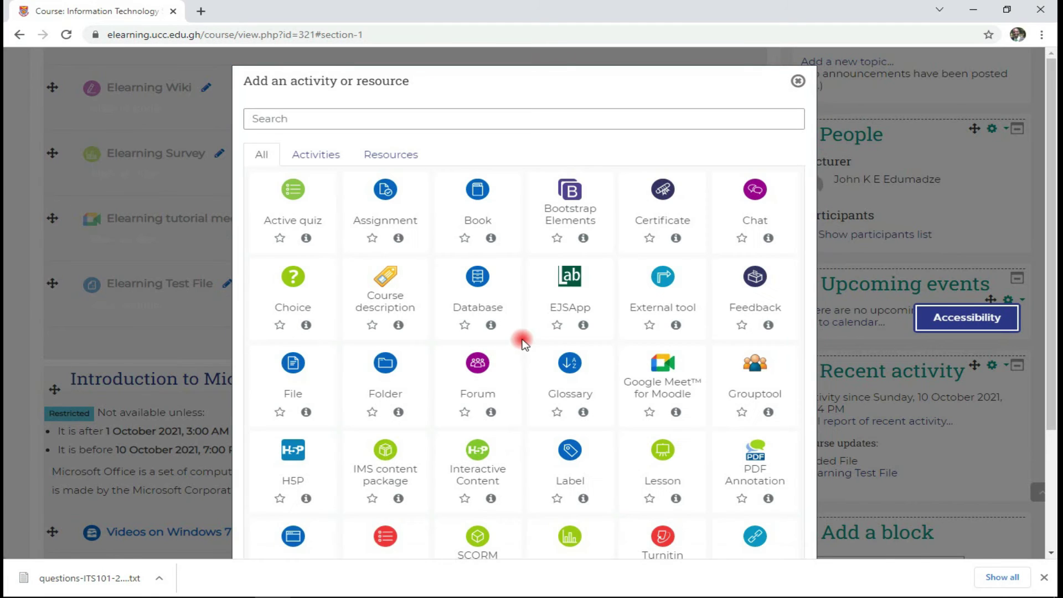
{"action": "left_click", "coordinate": [471, 198]}
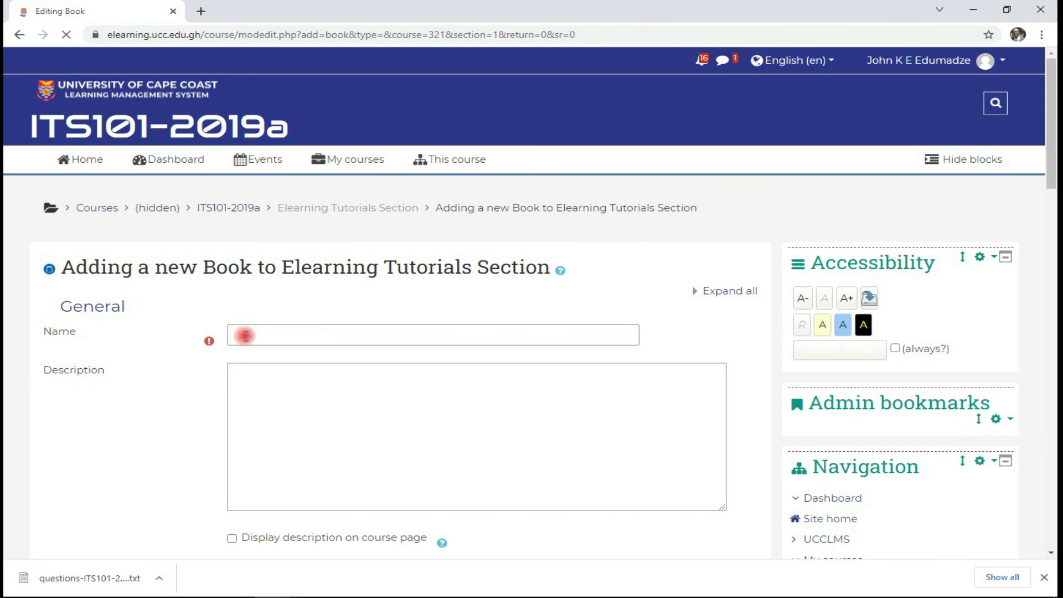
{"action": "left_click", "coordinate": [246, 335]}
{"action": "left_click", "coordinate": [268, 420]}
{"action": "scroll", "coordinate": [214, 458], "scroll_direction": "down", "scroll_amount": 4}
{"action": "scroll", "coordinate": [184, 463], "scroll_direction": "down", "scroll_amount": 1}
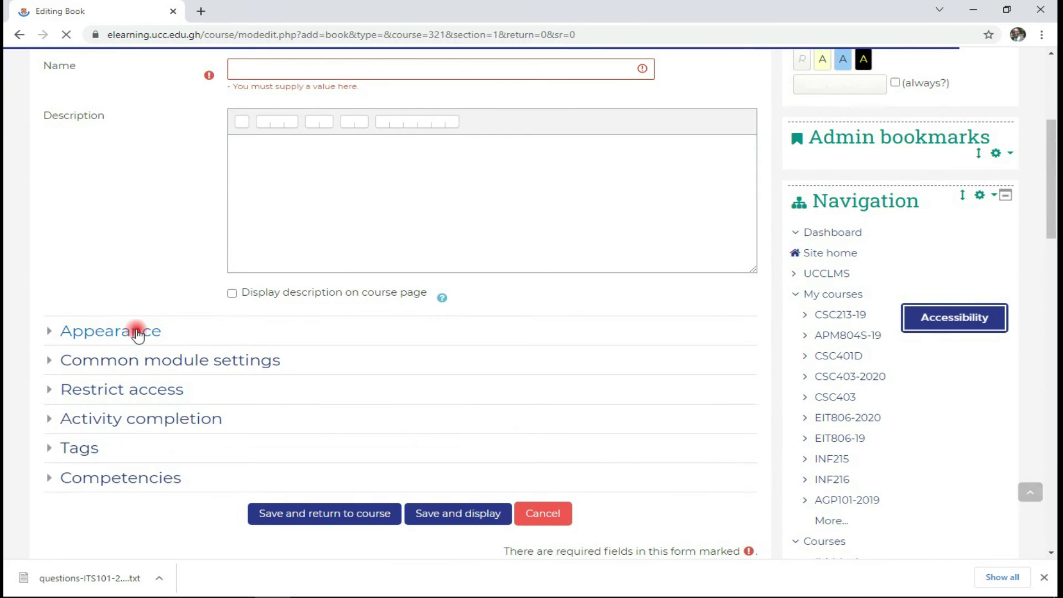
- Review the Book's chapter formatting and style of navigation options in the appearance settings, and cancel adding the book
{"action": "left_click", "coordinate": [135, 340]}
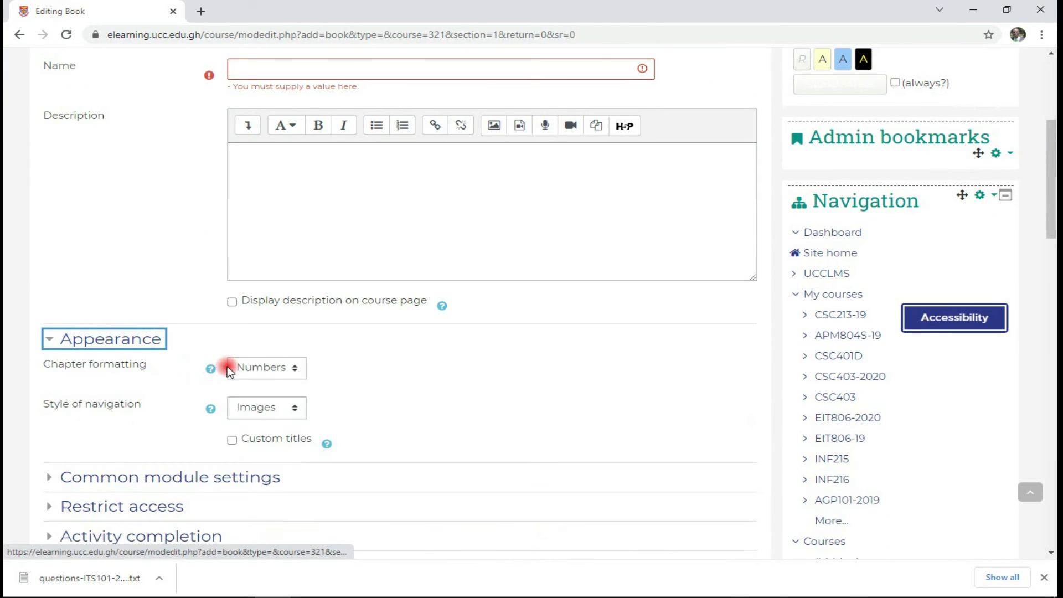
{"action": "left_click", "coordinate": [265, 368]}
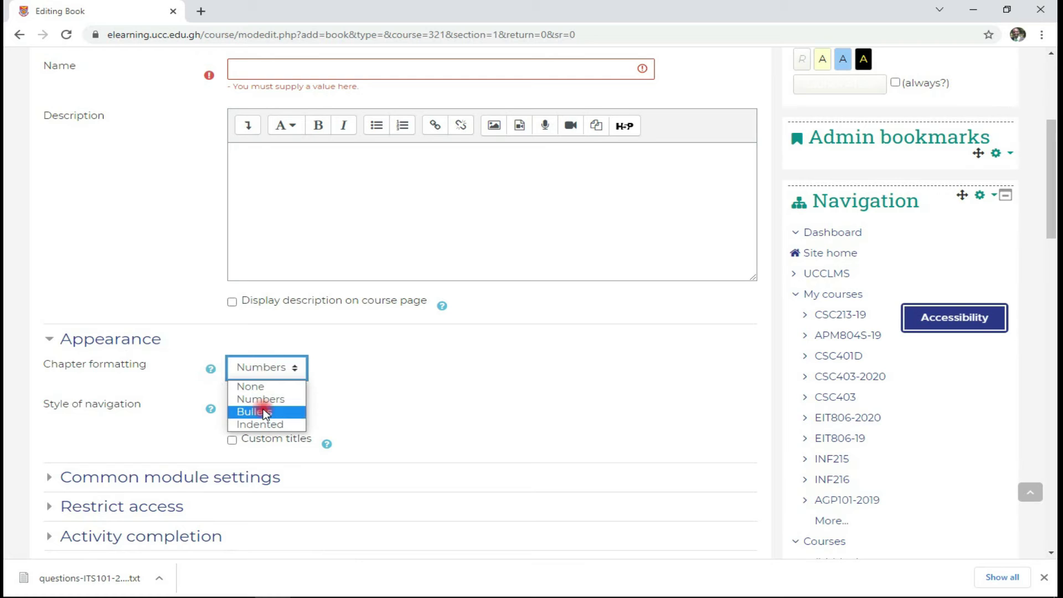
{"action": "left_click", "coordinate": [360, 382]}
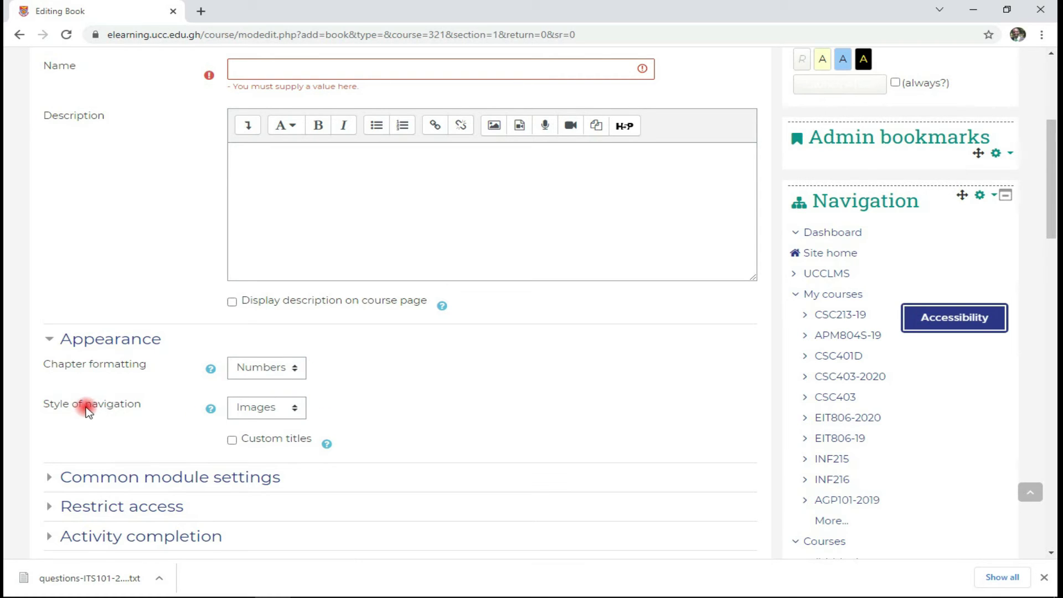
{"action": "left_click", "coordinate": [237, 410]}
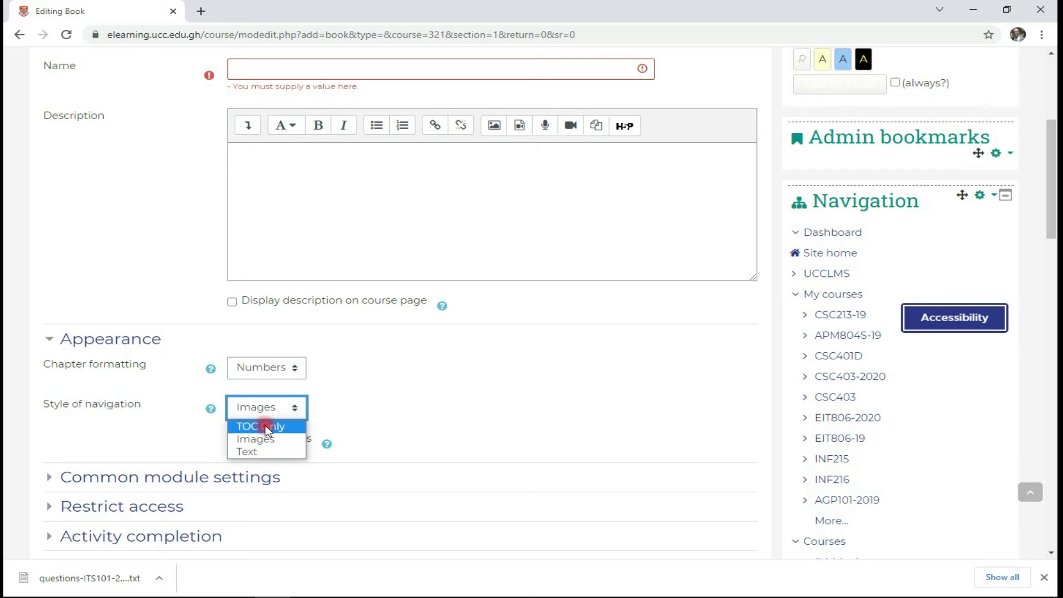
{"action": "left_click", "coordinate": [330, 413]}
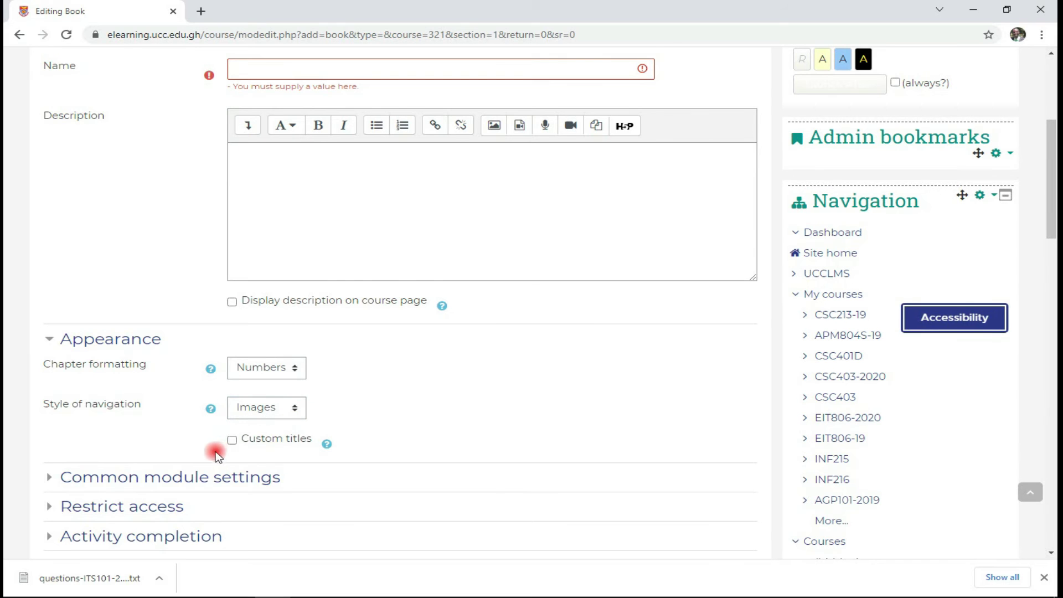
{"action": "scroll", "coordinate": [216, 454], "scroll_direction": "down", "scroll_amount": 5}
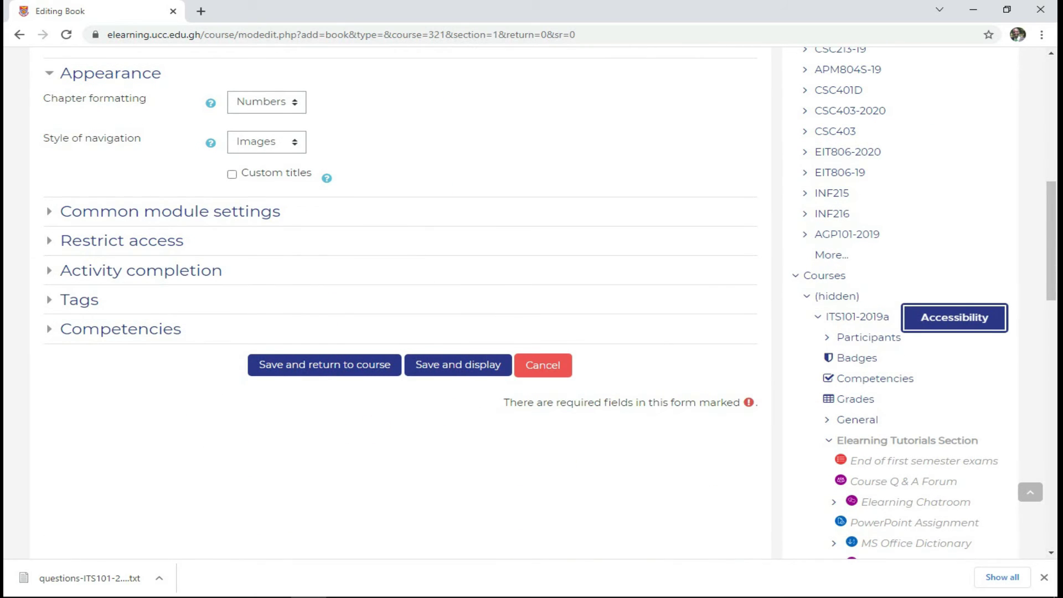
{"action": "left_click", "coordinate": [545, 365]}
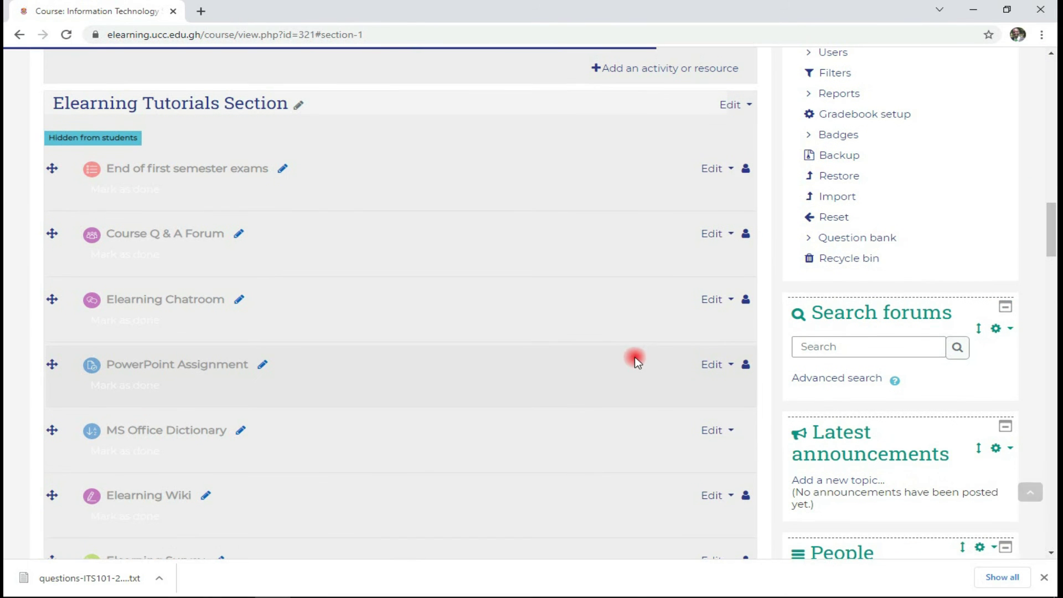
- Open the form for adding a new Page resource to the Elearning Tutorials Section
{"action": "scroll", "coordinate": [724, 339], "scroll_direction": "down", "scroll_amount": 4}
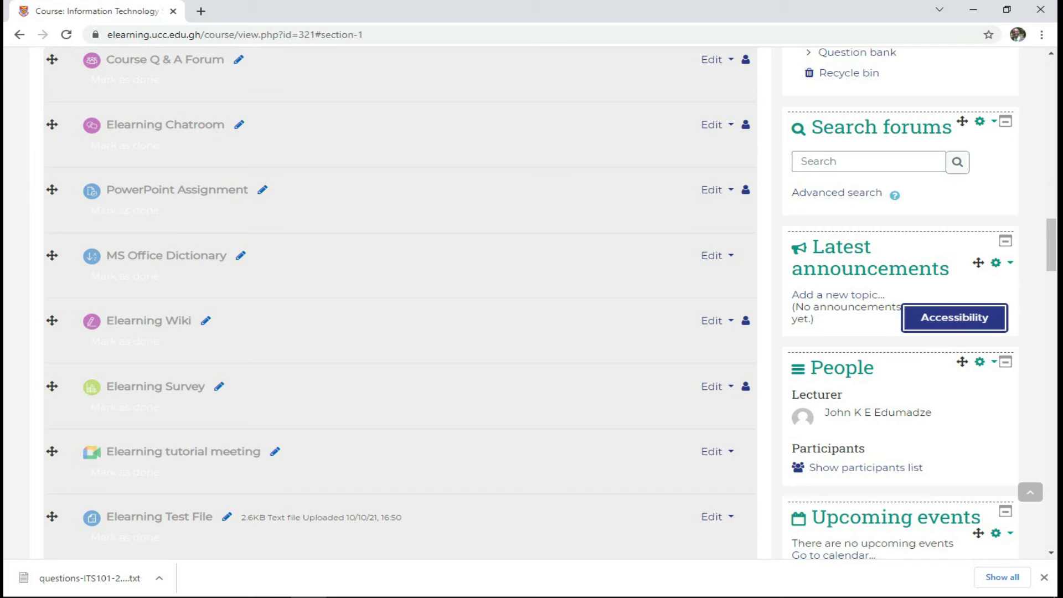
{"action": "left_click", "coordinate": [1022, 182]}
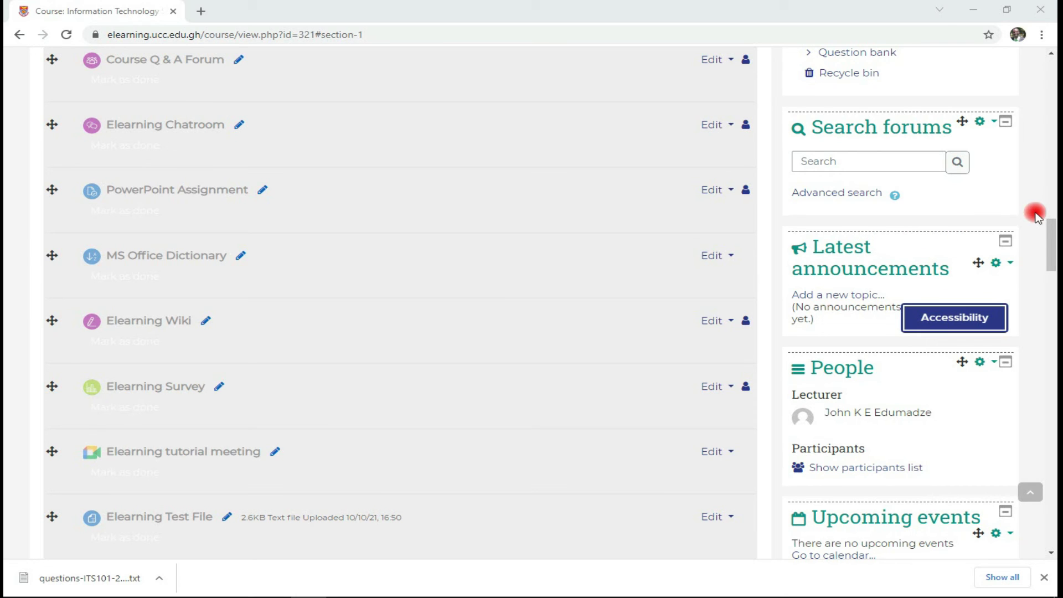
{"action": "scroll", "coordinate": [554, 318], "scroll_direction": "down", "scroll_amount": 3}
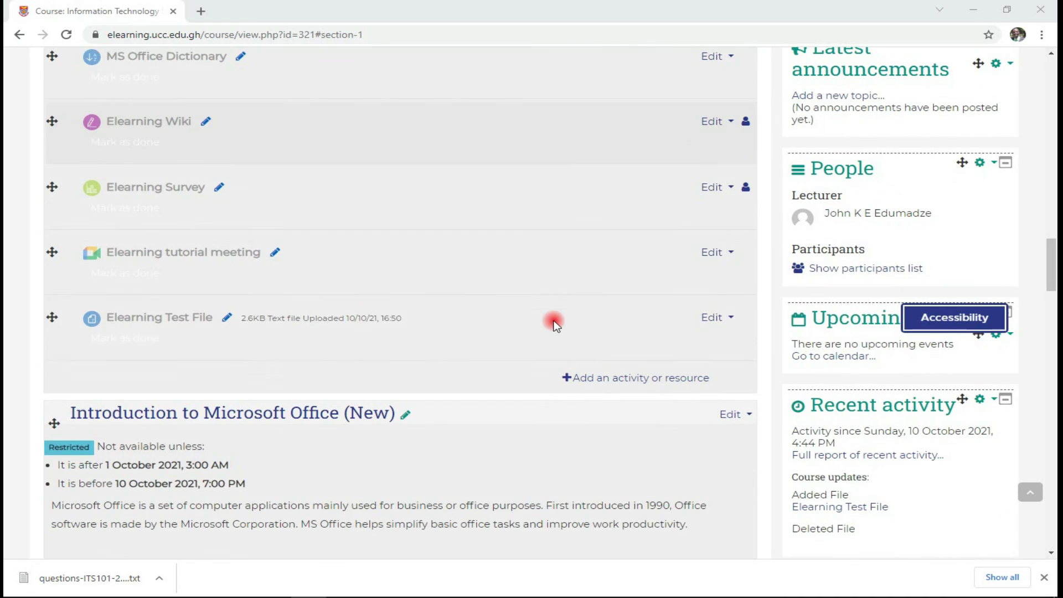
{"action": "left_click", "coordinate": [611, 378]}
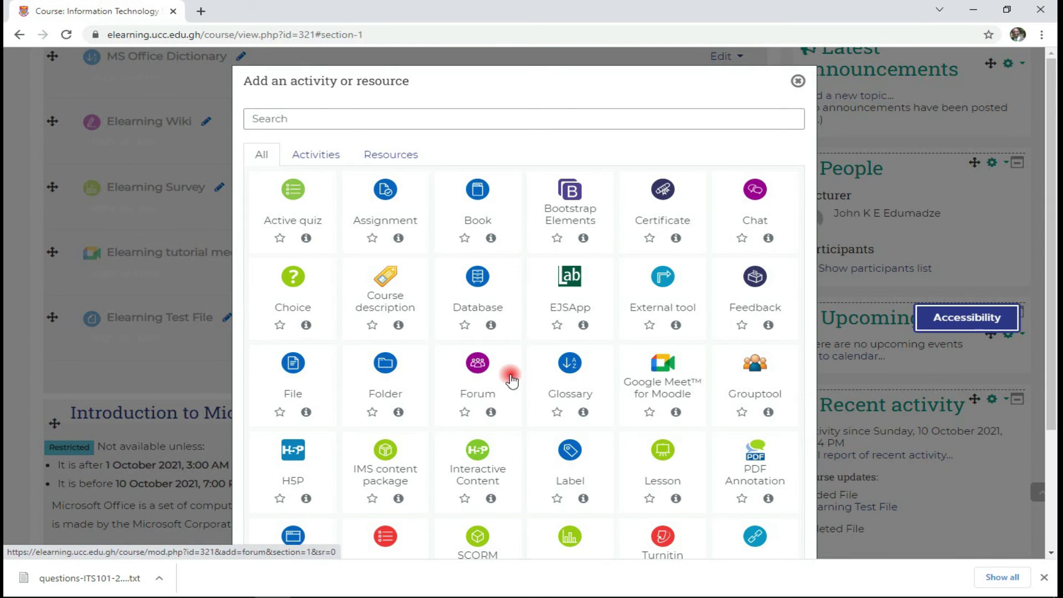
{"action": "scroll", "coordinate": [535, 380], "scroll_direction": "down", "scroll_amount": 3}
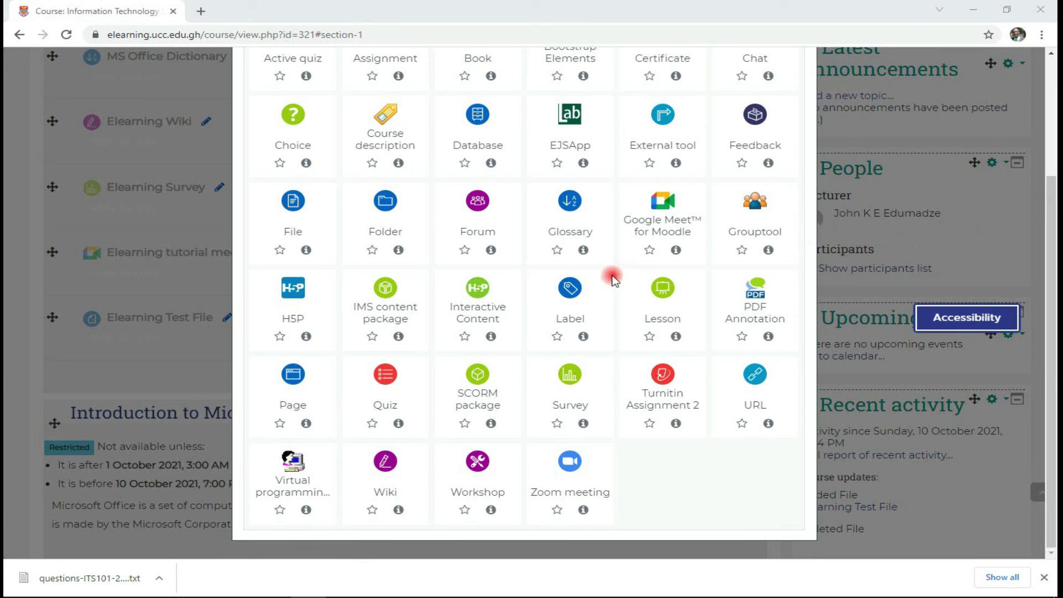
{"action": "left_click", "coordinate": [295, 382]}
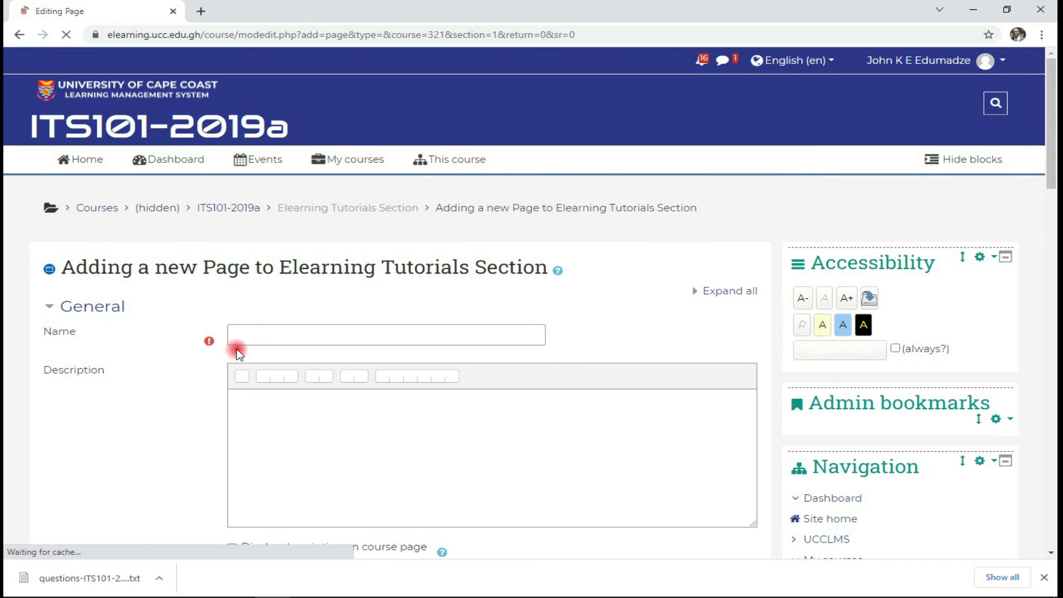
- Examine the new Page's name, description and page content fields without filling them in
{"action": "left_click", "coordinate": [258, 331]}
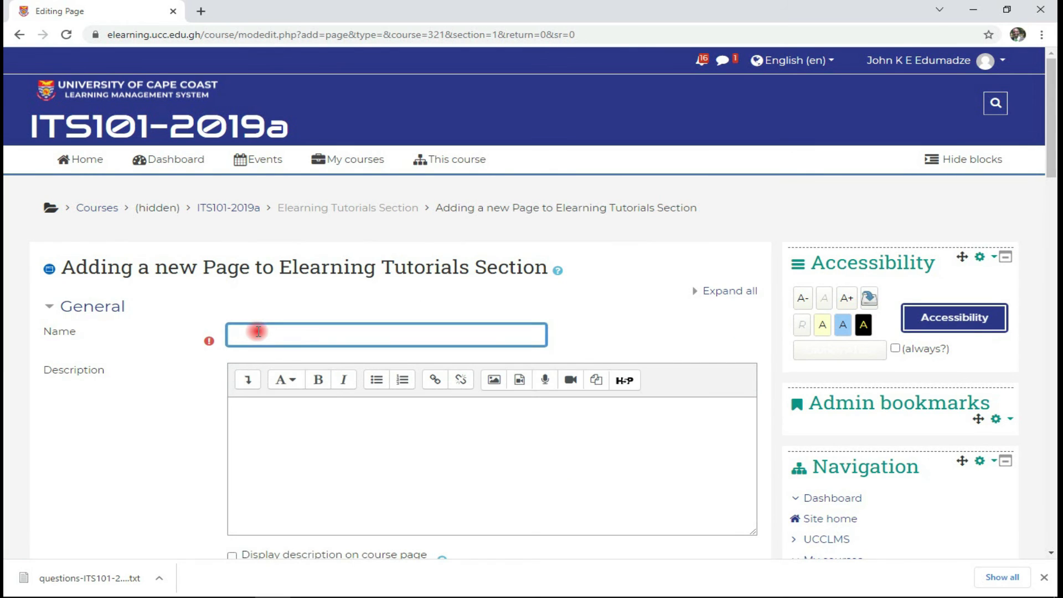
{"action": "left_click", "coordinate": [293, 416]}
{"action": "scroll", "coordinate": [297, 422], "scroll_direction": "down", "scroll_amount": 2}
{"action": "scroll", "coordinate": [293, 410], "scroll_direction": "down", "scroll_amount": 2}
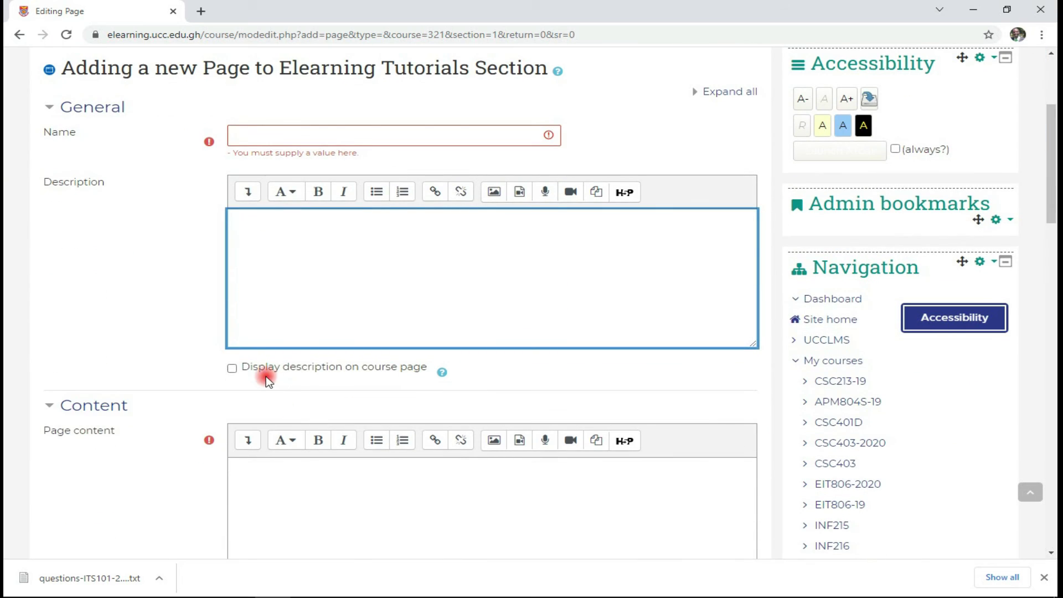
{"action": "scroll", "coordinate": [267, 375], "scroll_direction": "down", "scroll_amount": 4}
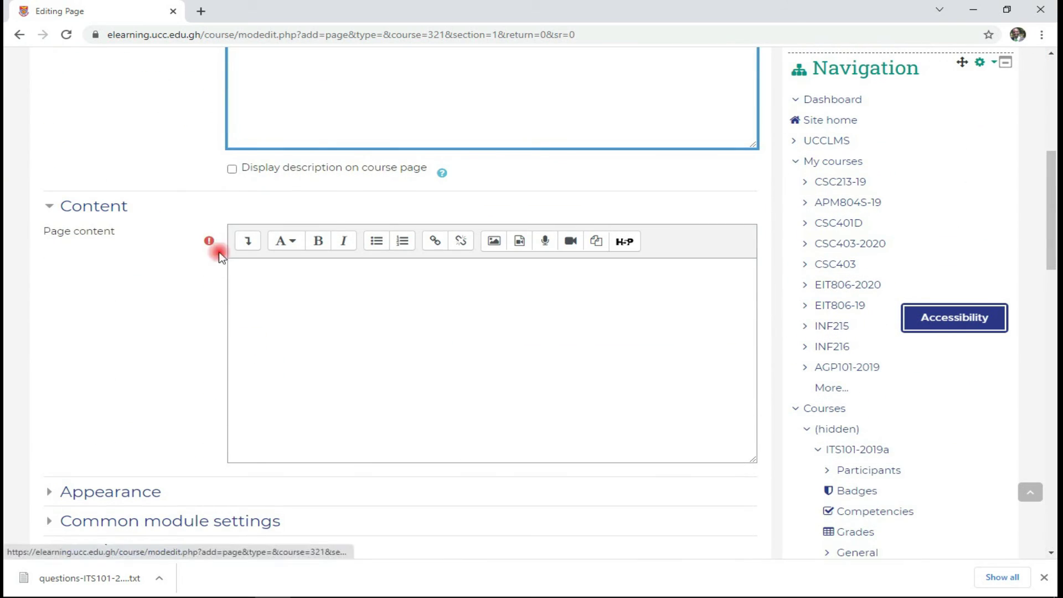
{"action": "left_click", "coordinate": [343, 316]}
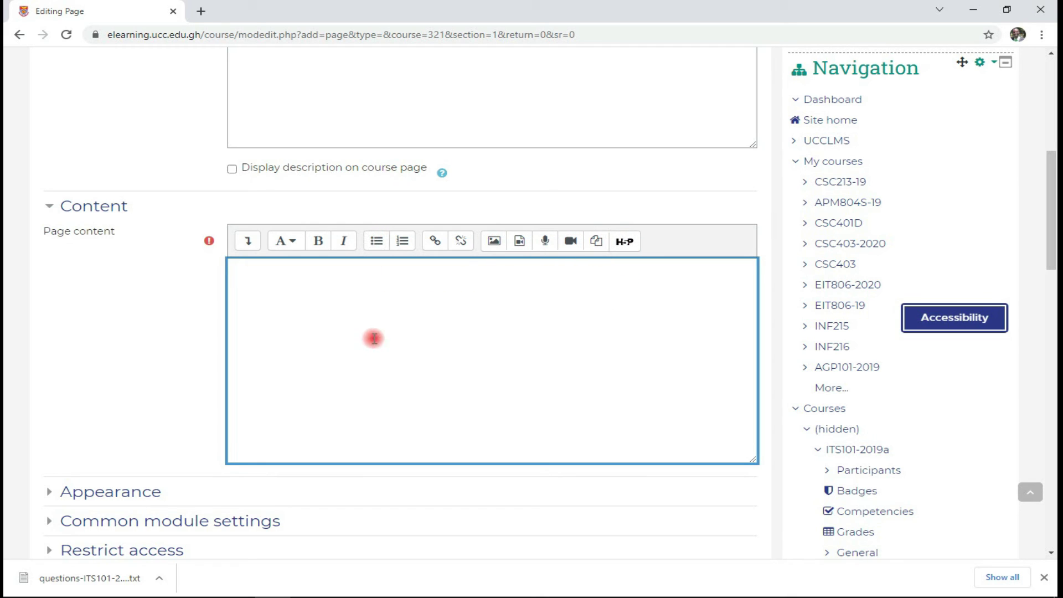
{"action": "scroll", "coordinate": [354, 390], "scroll_direction": "down", "scroll_amount": 2}
- Review the Page's appearance settings for displaying its name, description and last modified date, and cancel adding the page
{"action": "left_click", "coordinate": [119, 359]}
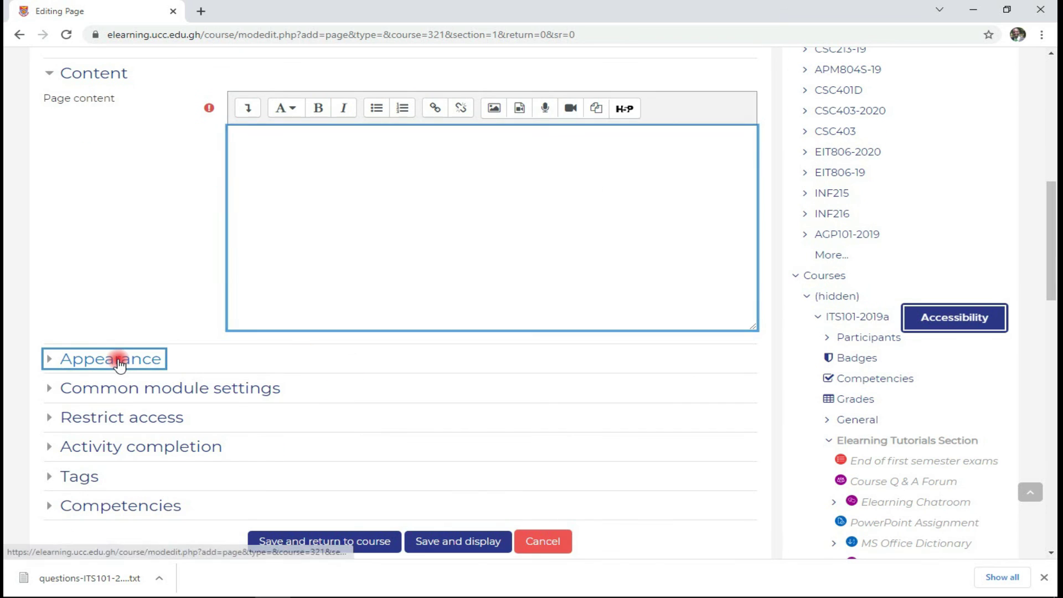
{"action": "scroll", "coordinate": [190, 372], "scroll_direction": "down", "scroll_amount": 2}
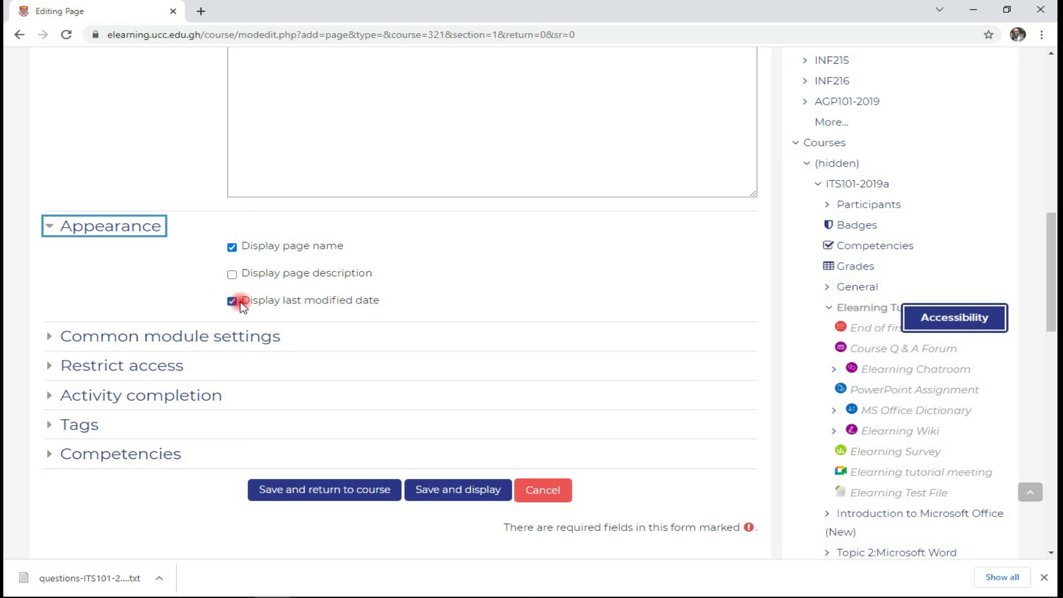
{"action": "left_click", "coordinate": [533, 489]}
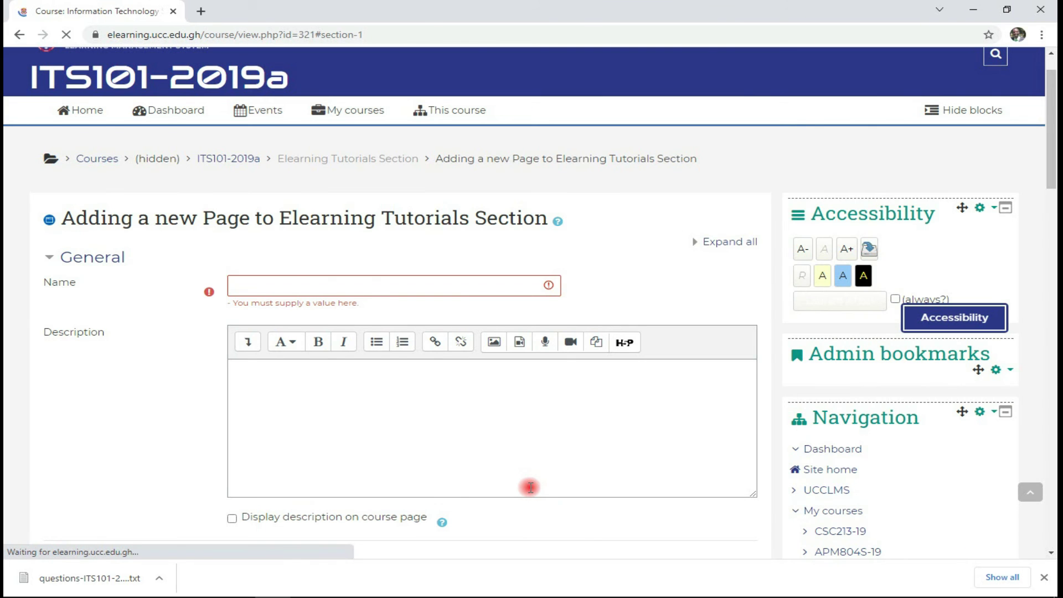